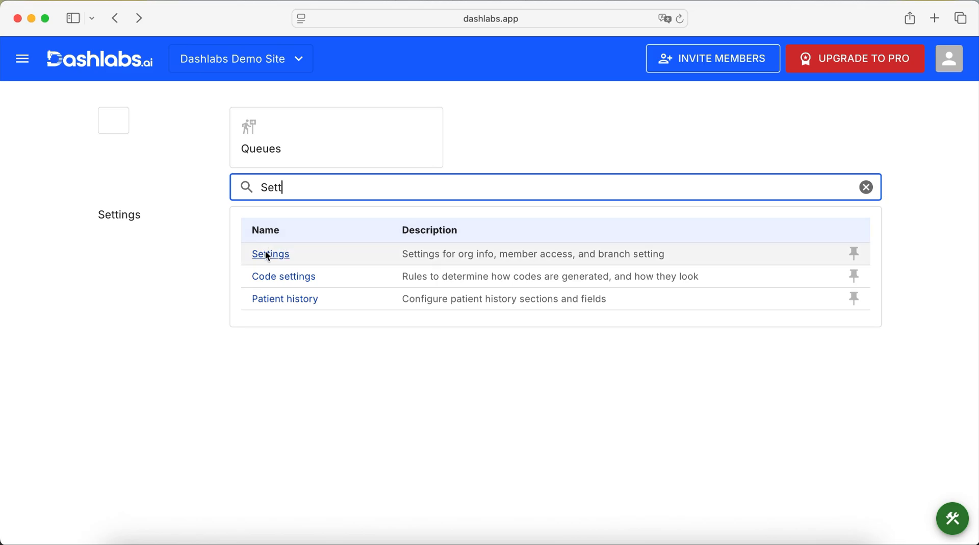
- Open the organization settings and update the organization logo with the white-on-blue image
click(267, 254)
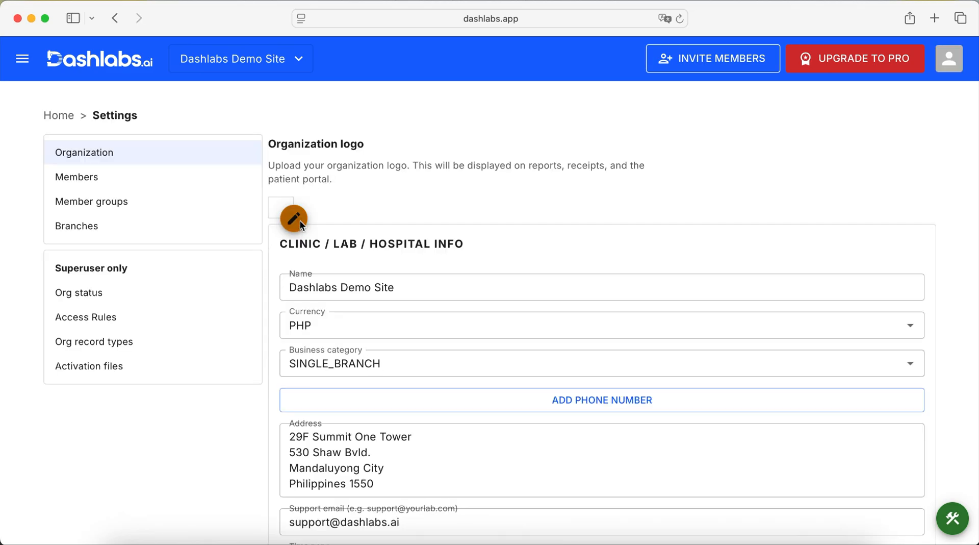
click(297, 223)
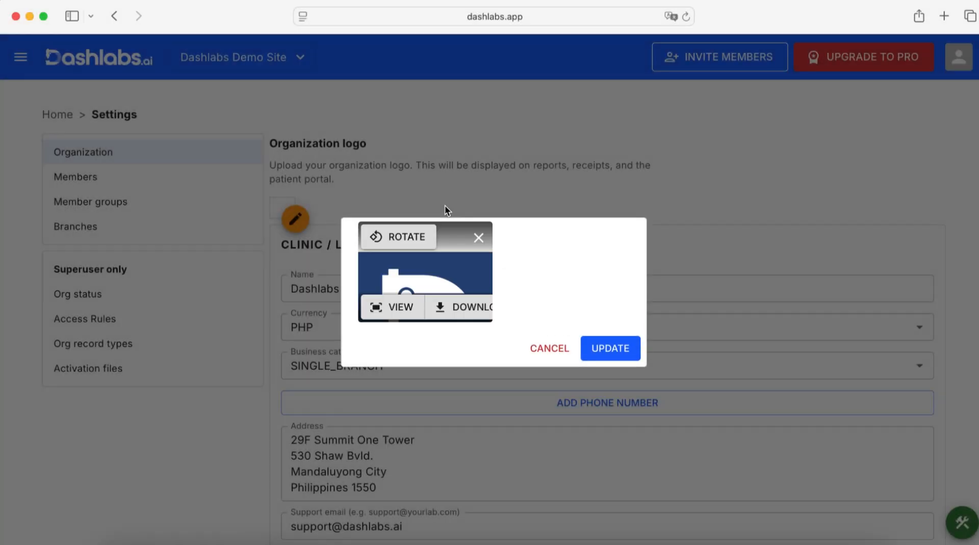
click(604, 350)
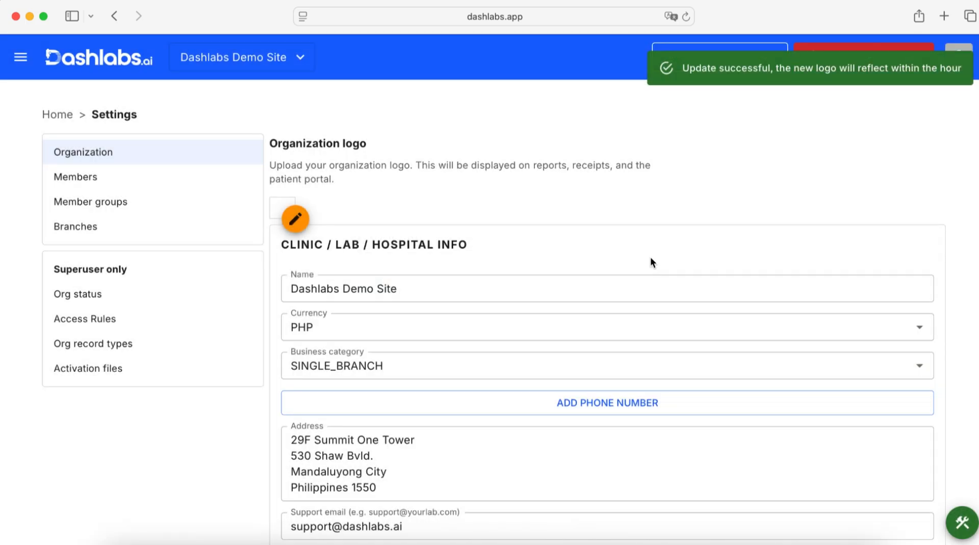
- Change the prefix of the organization's support email to "help" and update the clinic / lab / hospital info
scroll(650, 260, down, 3)
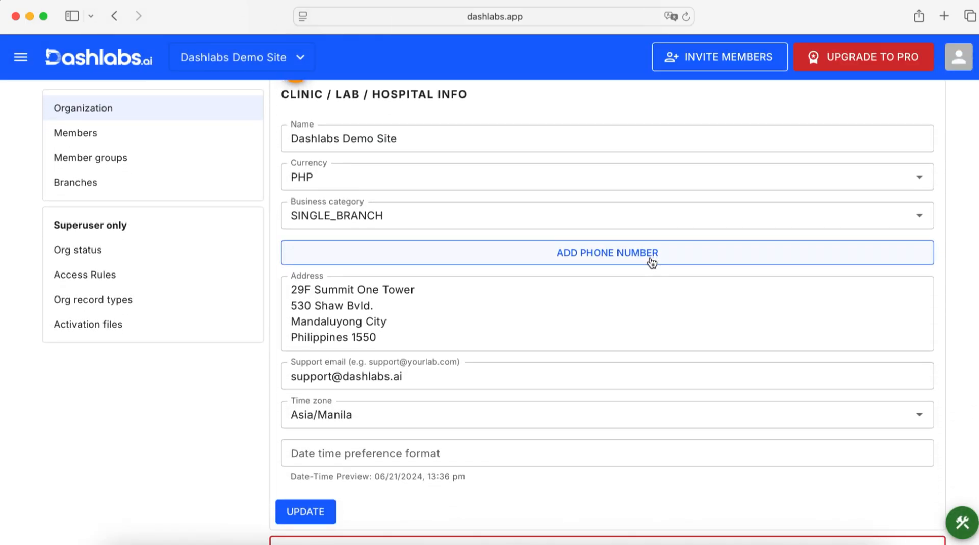
scroll(651, 259, down, 2)
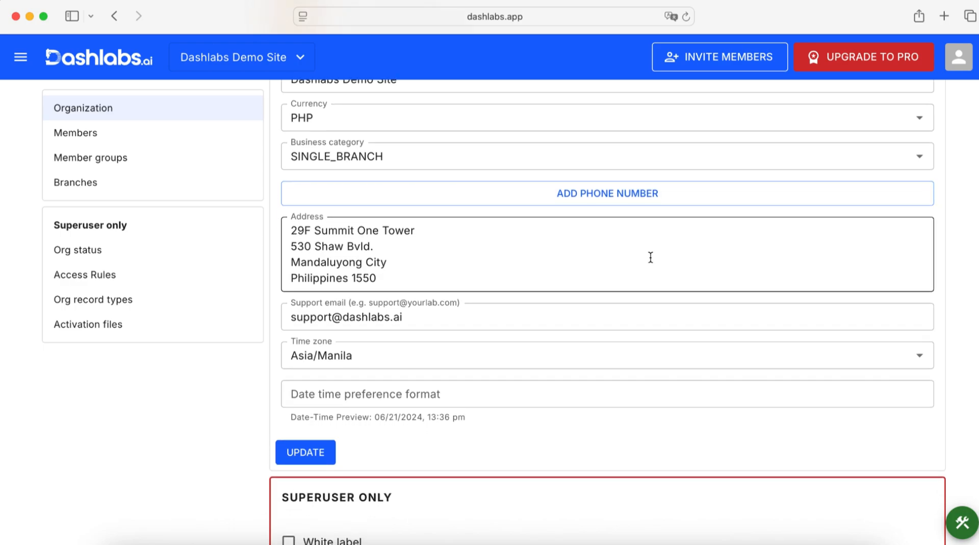
click(579, 313)
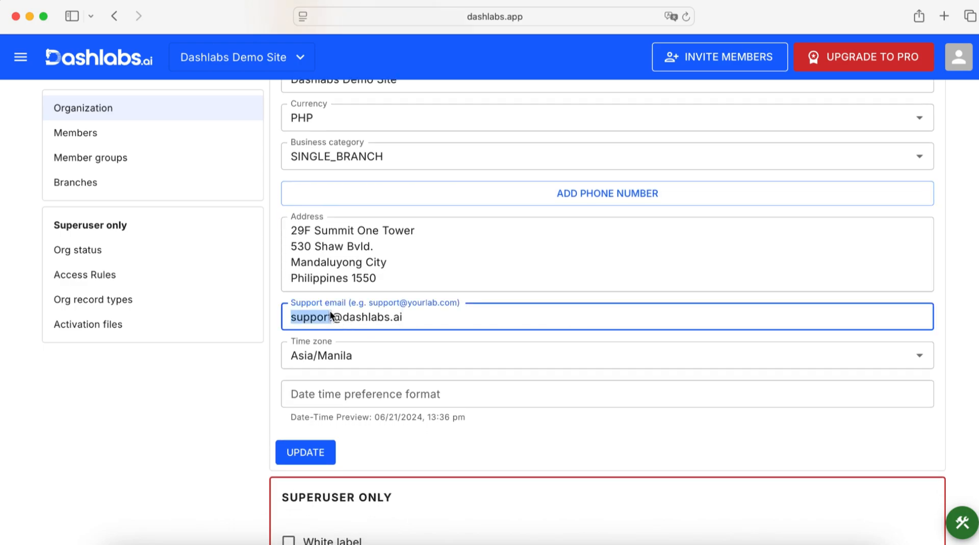
text(help)
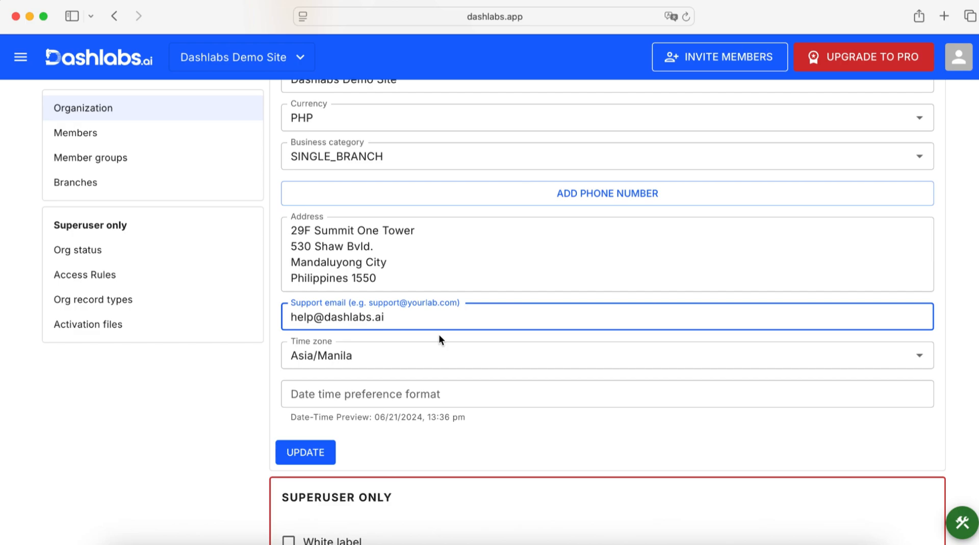
click(242, 399)
scroll(317, 398, down, 2)
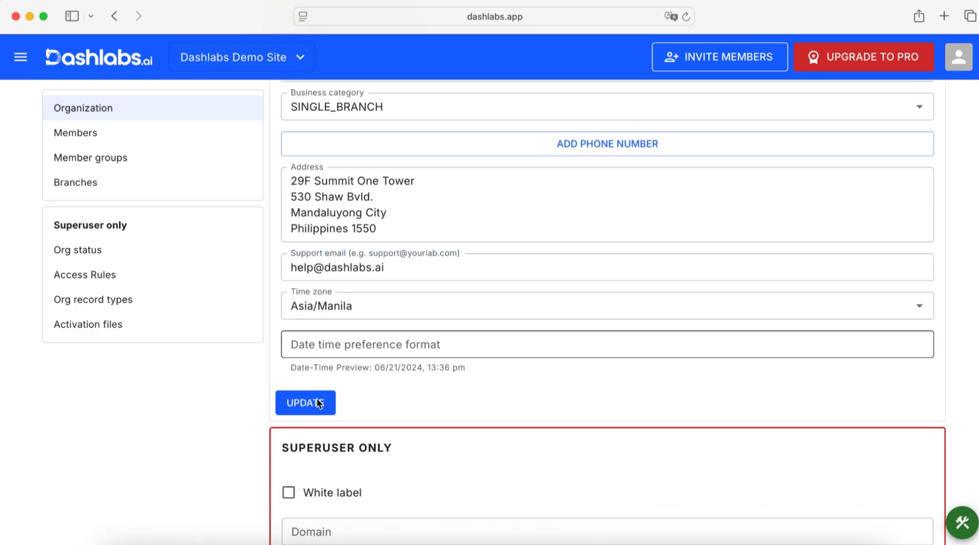
click(317, 401)
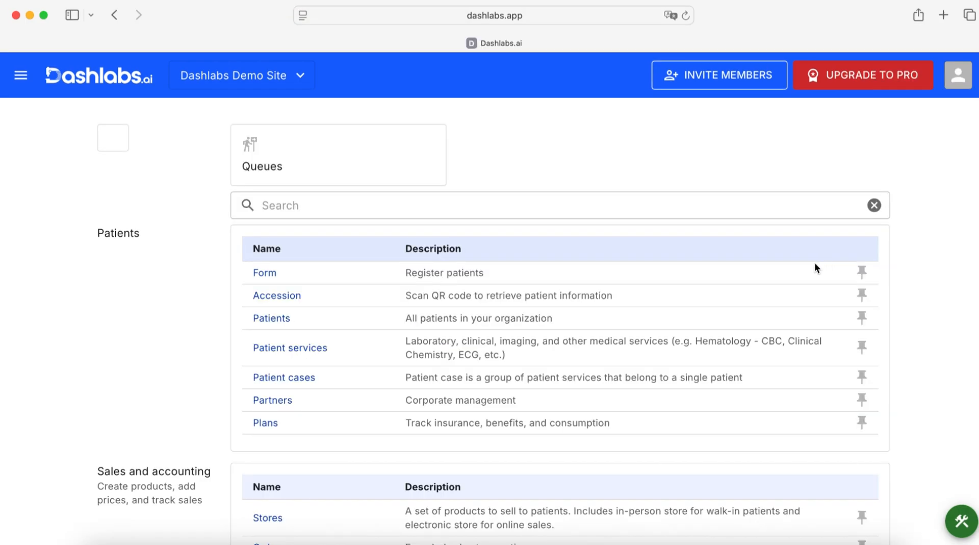
- Find the Products page from the home search and create a new product named "Basic 5"
click(721, 209)
text(Pro)
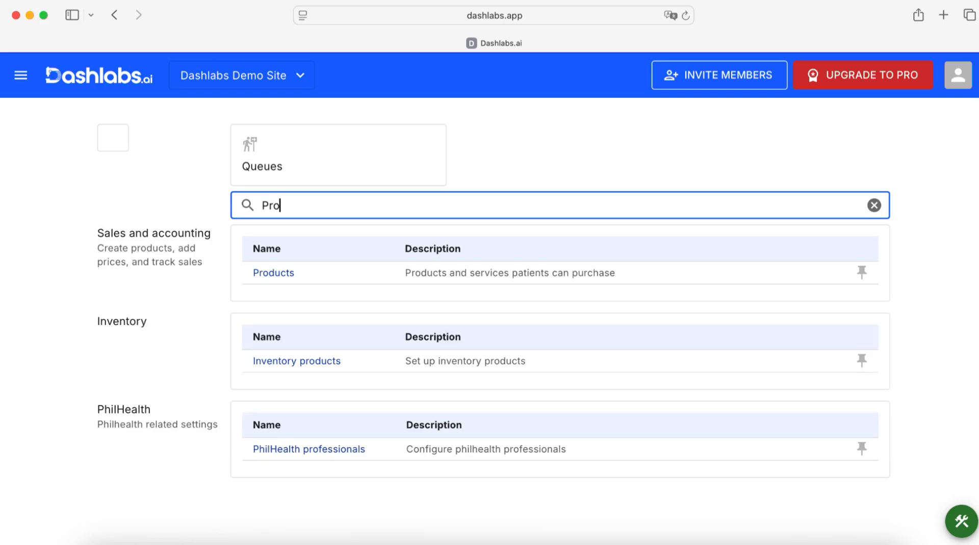
click(286, 273)
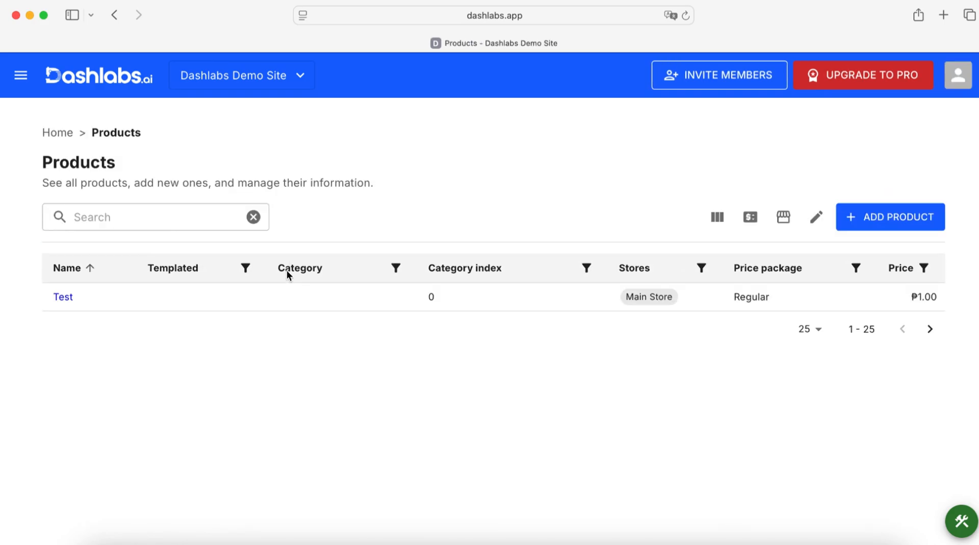
click(885, 215)
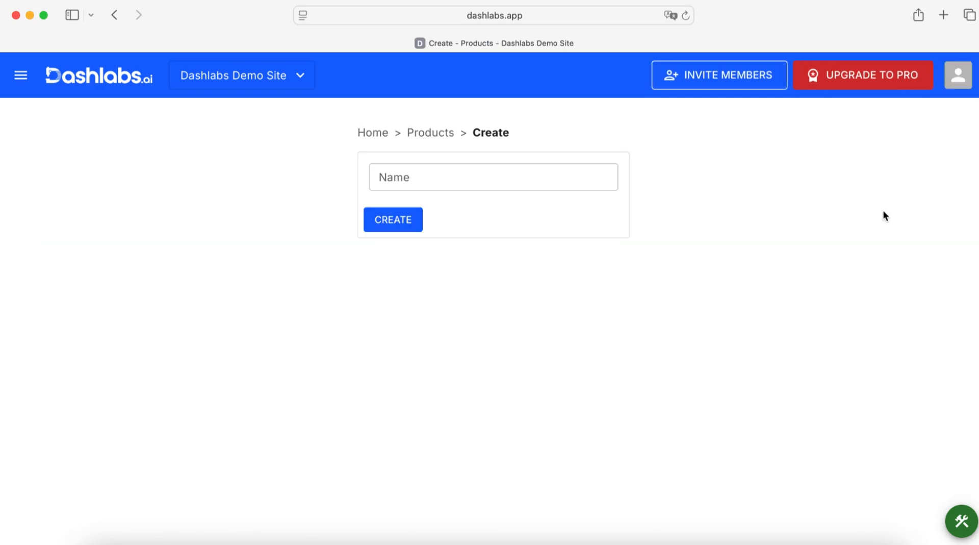
click(593, 184)
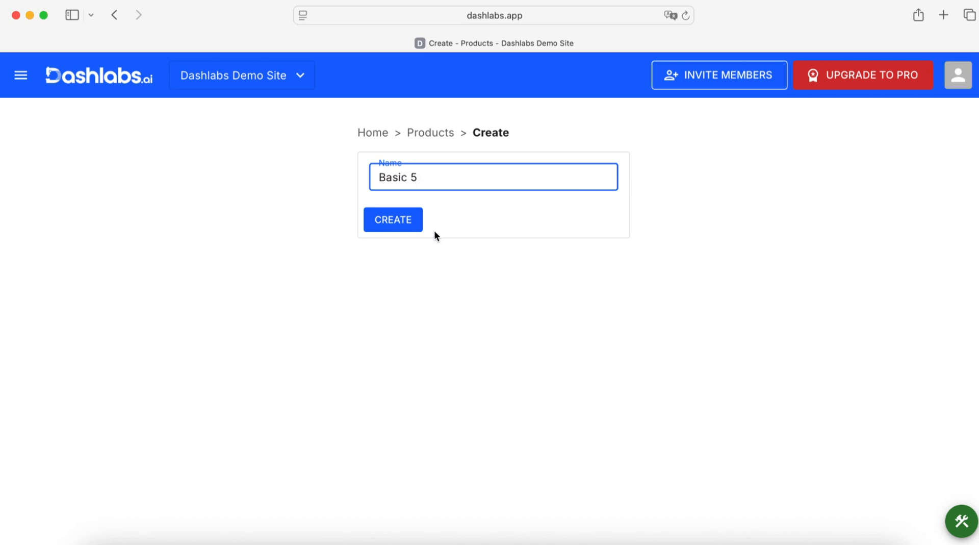
click(411, 222)
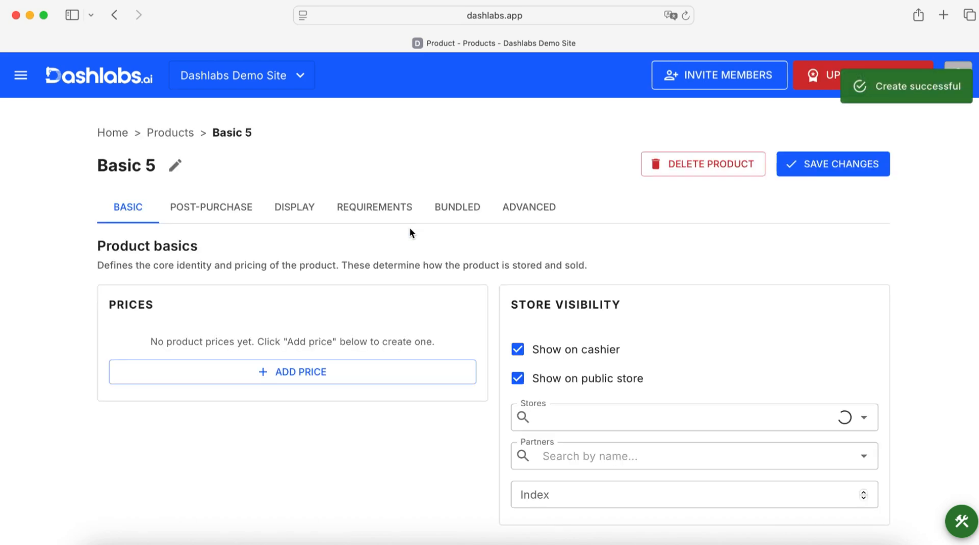
- Add a Regular price of ₱500 to the Basic 5 product
click(403, 371)
click(438, 281)
text(500)
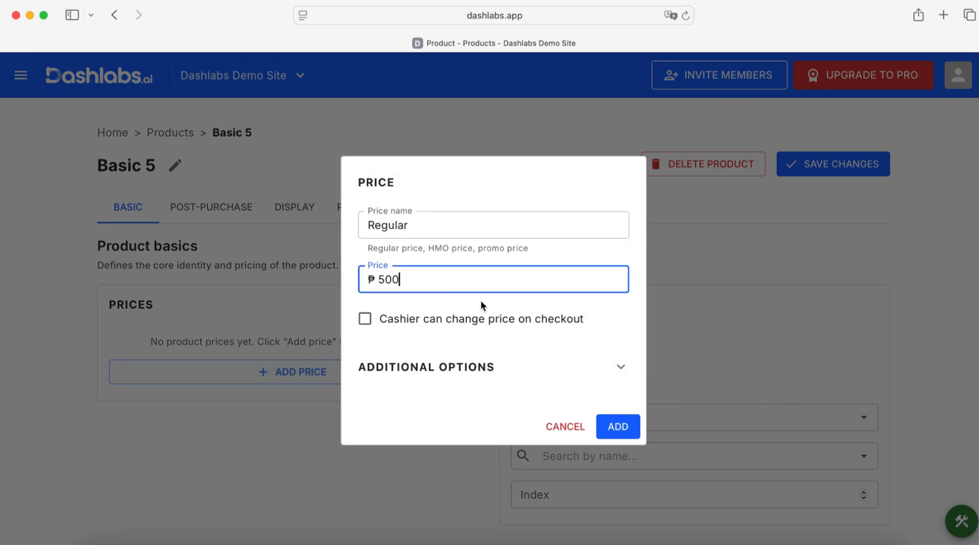
click(628, 427)
- Add a second price named "HMO - Maxicare" at ₱350 and assign the product to Main Store
click(357, 408)
double_click(427, 234)
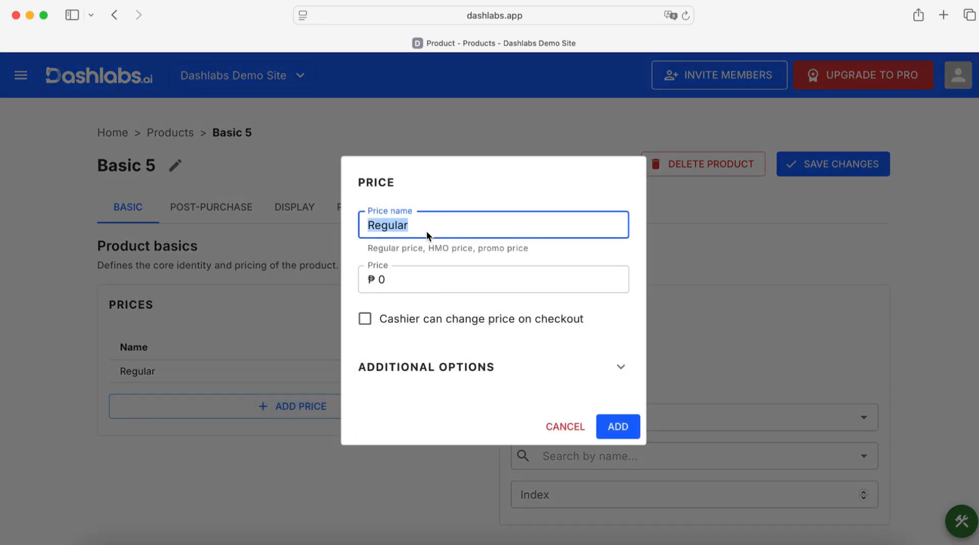
text(HMO - Maxicare)
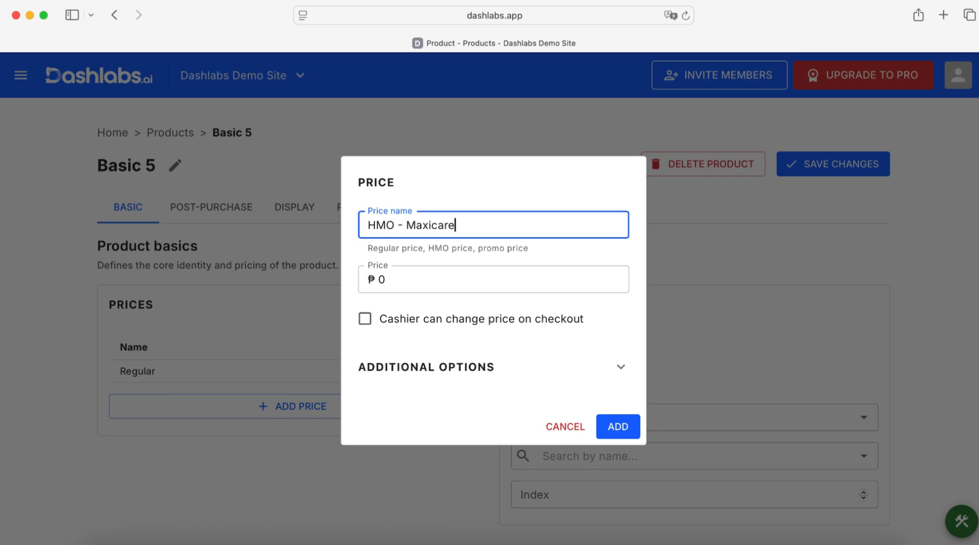
click(491, 287)
text(350)
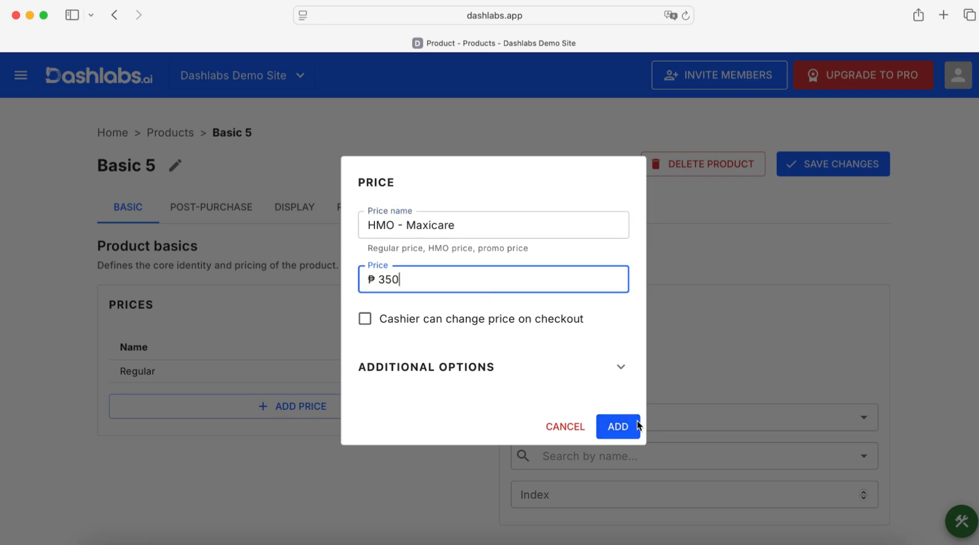
click(630, 426)
click(627, 420)
click(613, 508)
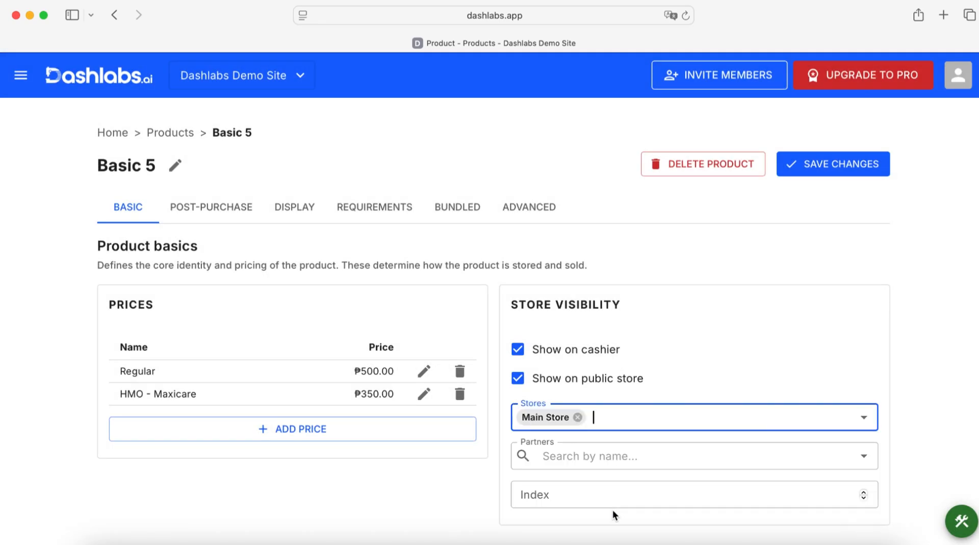
- In the product's post-purchase options, add a patient service template for Vital Signs
click(222, 204)
click(271, 382)
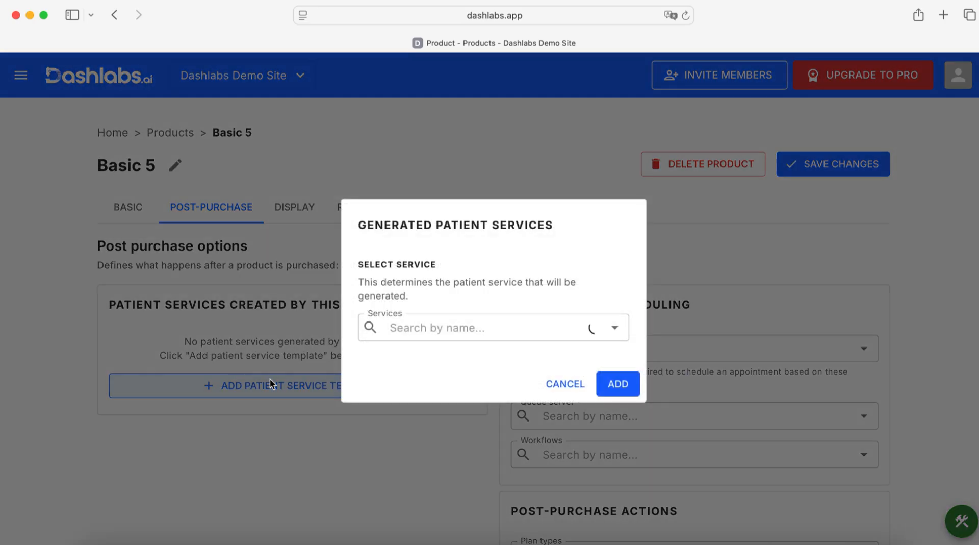
click(430, 329)
scroll(452, 426, down, 5)
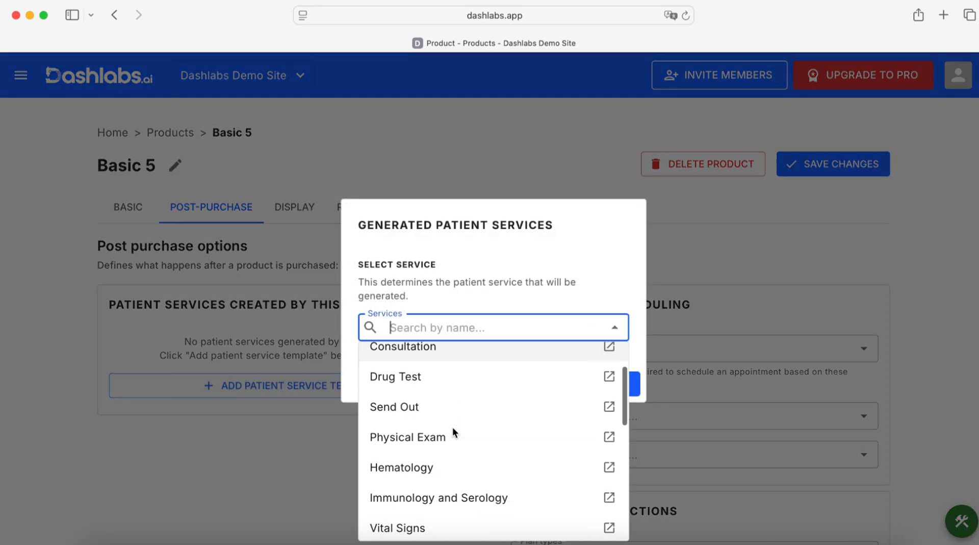
scroll(452, 426, down, 3)
scroll(452, 427, up, 8)
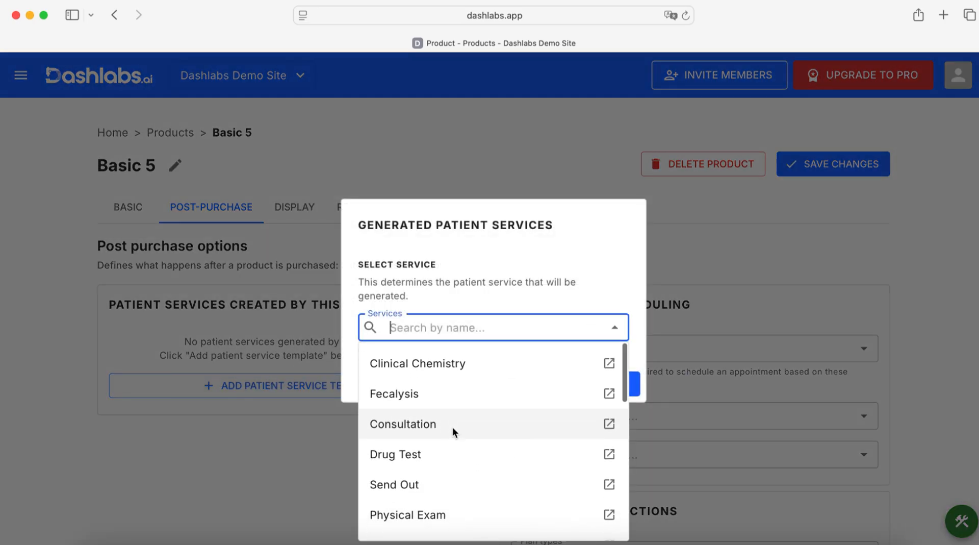
text(vi)
click(417, 357)
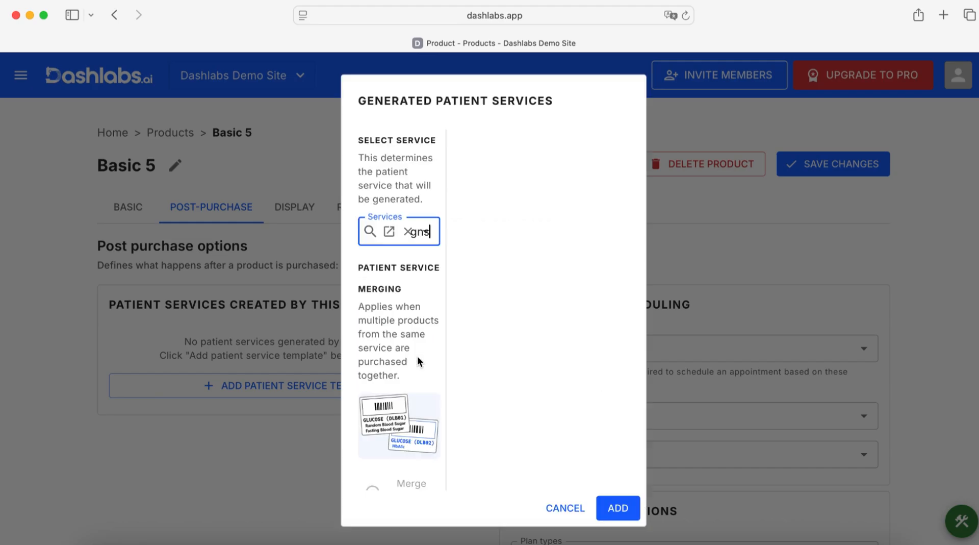
click(868, 507)
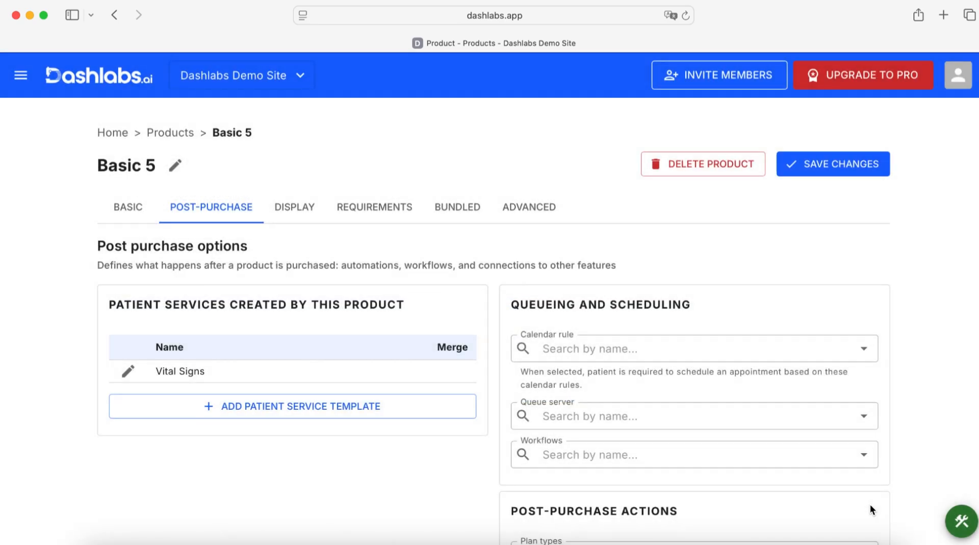
- Add a Hematology patient service template that includes only the Complete Blood Count variant
click(459, 471)
click(503, 329)
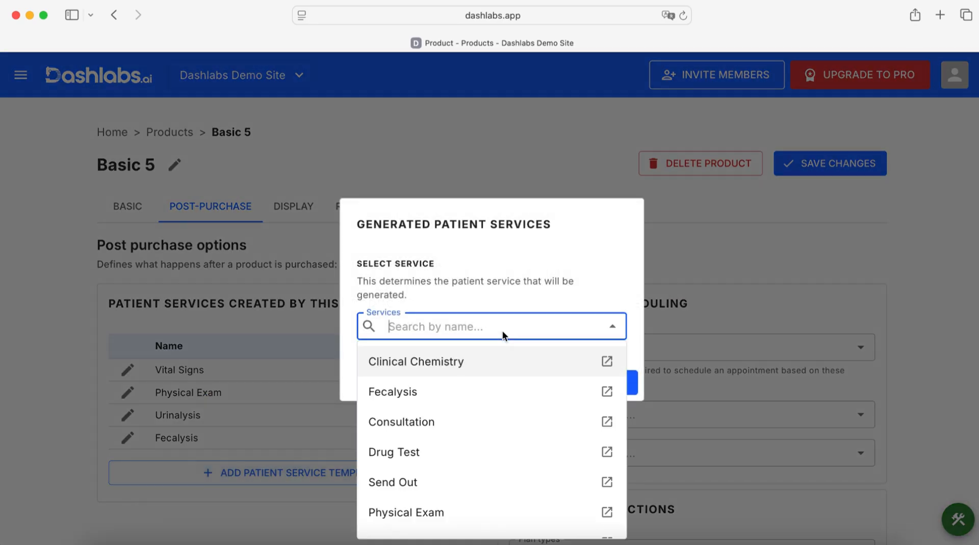
scroll(501, 429, down, 2)
scroll(497, 448, up, 2)
text(hem)
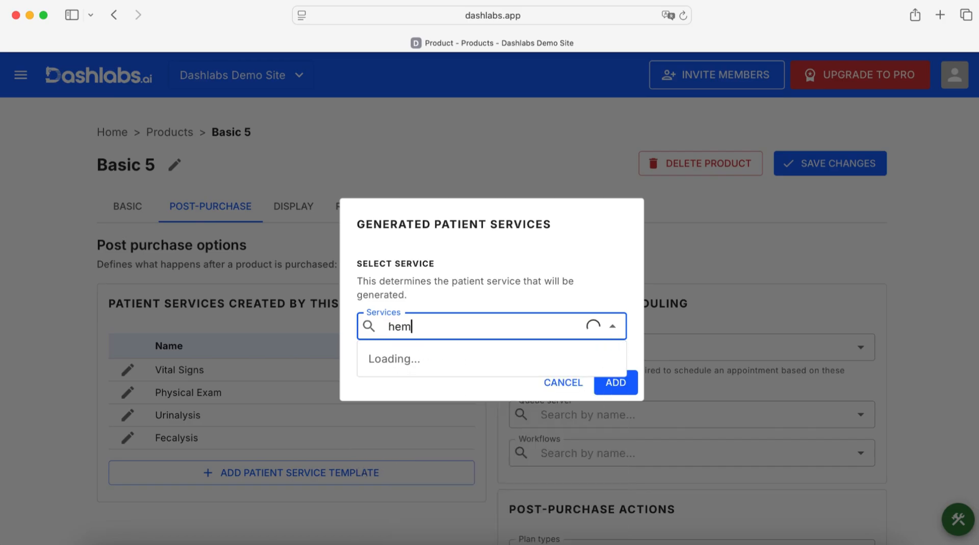
click(414, 360)
click(779, 187)
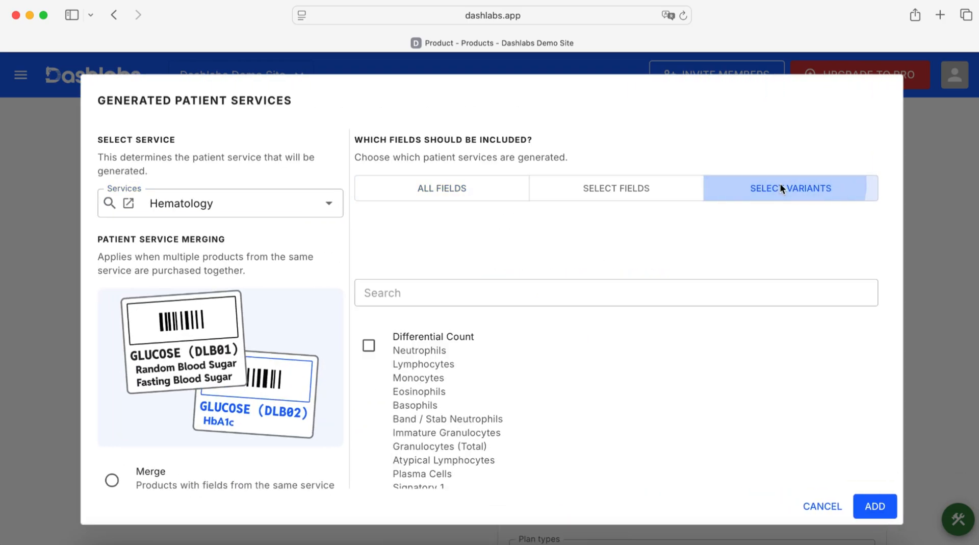
click(733, 219)
text(compl)
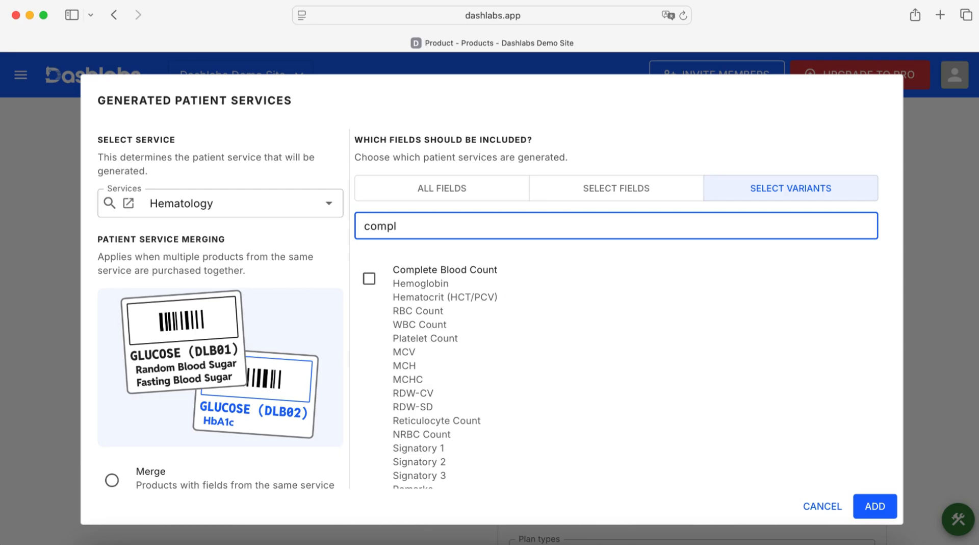
click(369, 278)
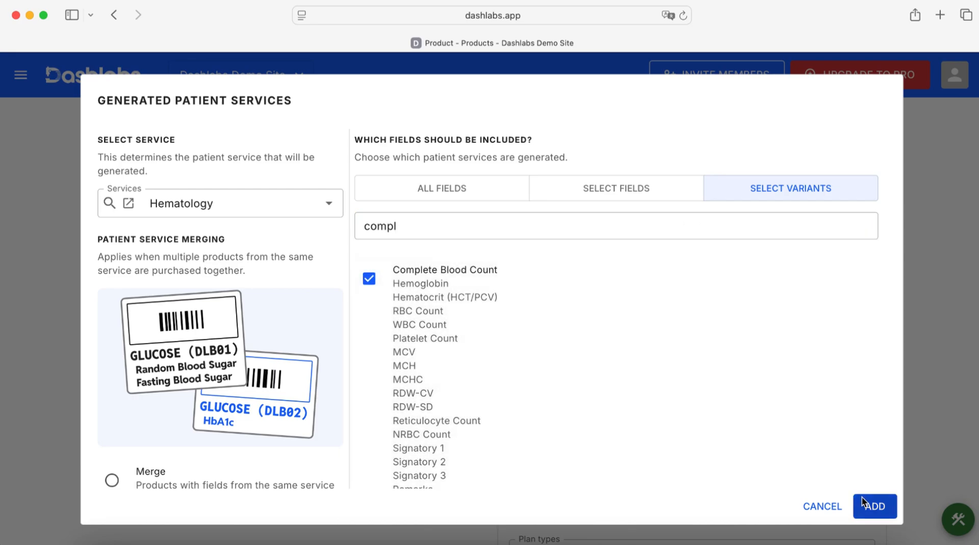
click(874, 506)
- Add an X-Ray patient service template that includes only the Chest PA View variant
scroll(315, 438, down, 1)
click(316, 484)
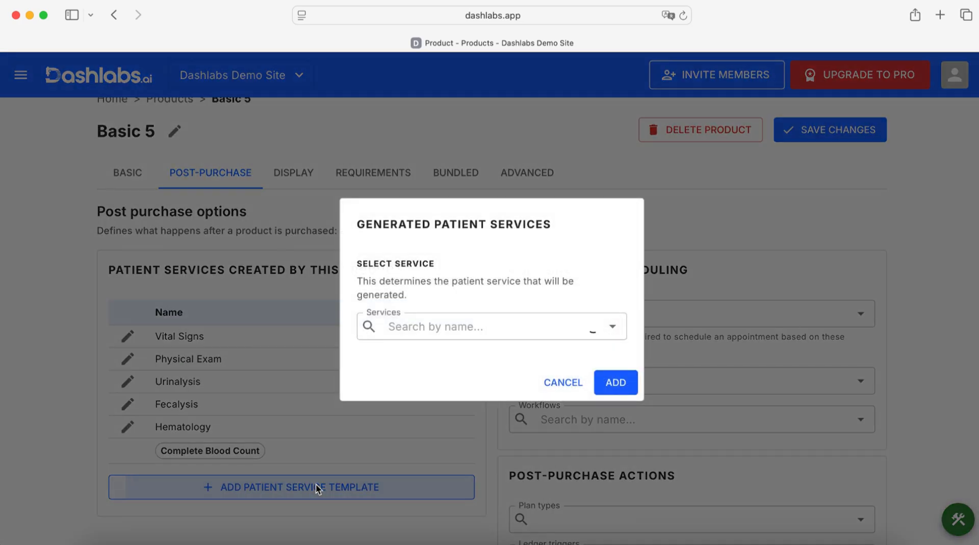
click(461, 331)
text(x)
click(440, 357)
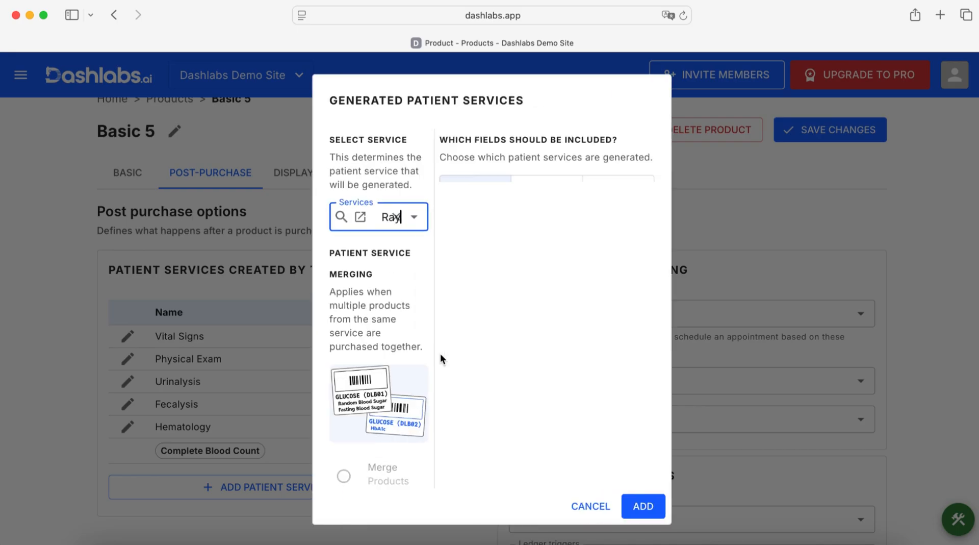
click(742, 190)
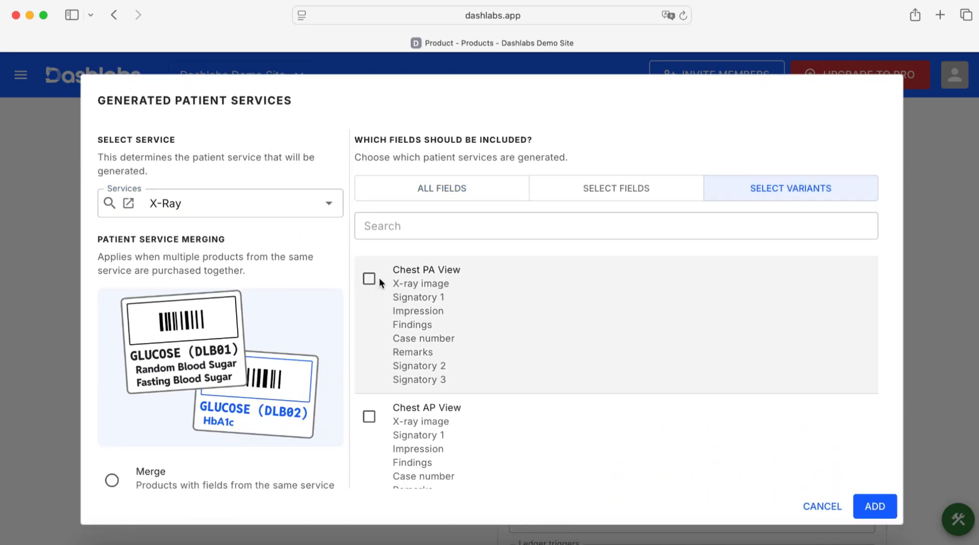
click(369, 278)
scroll(601, 337, down, 1)
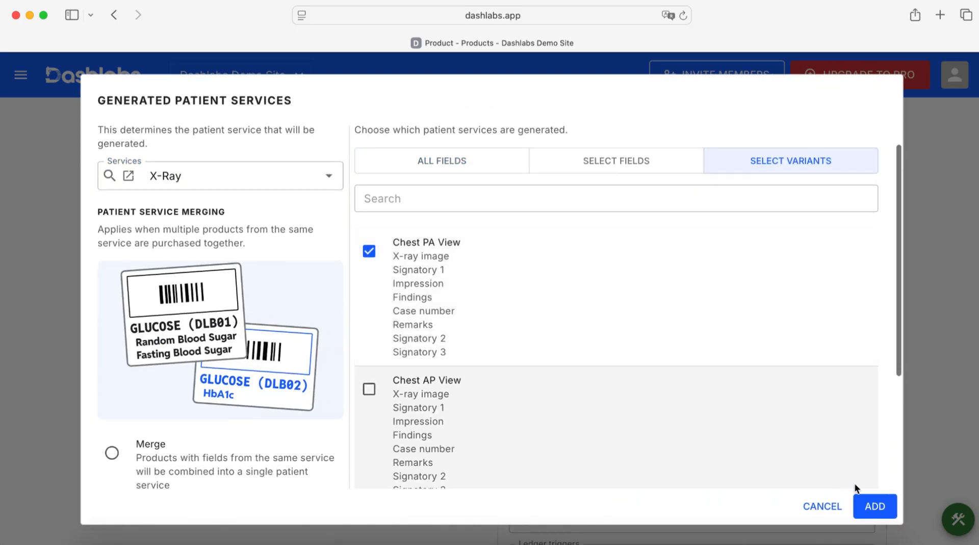
click(875, 505)
- Save the changes to the Basic 5 product
scroll(384, 459, down, 2)
scroll(383, 457, up, 2)
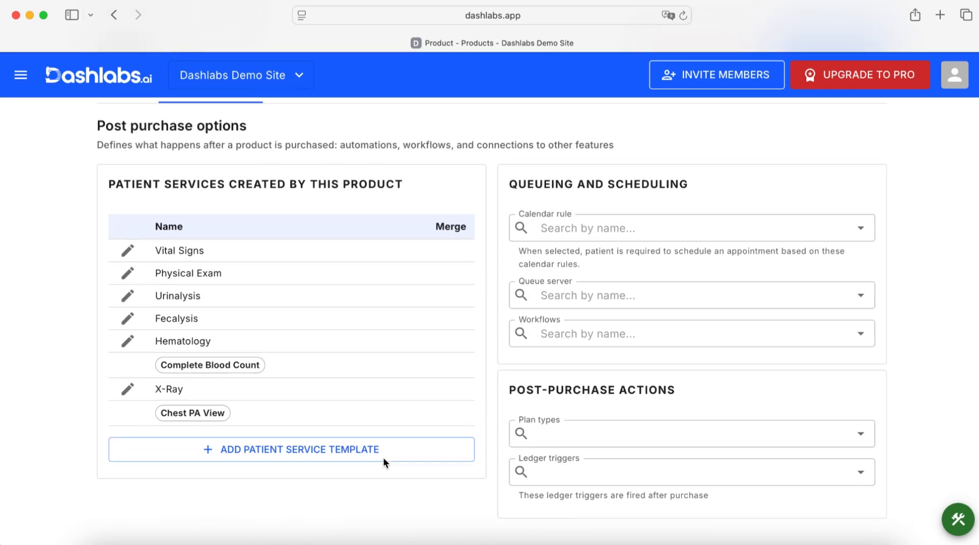
click(822, 124)
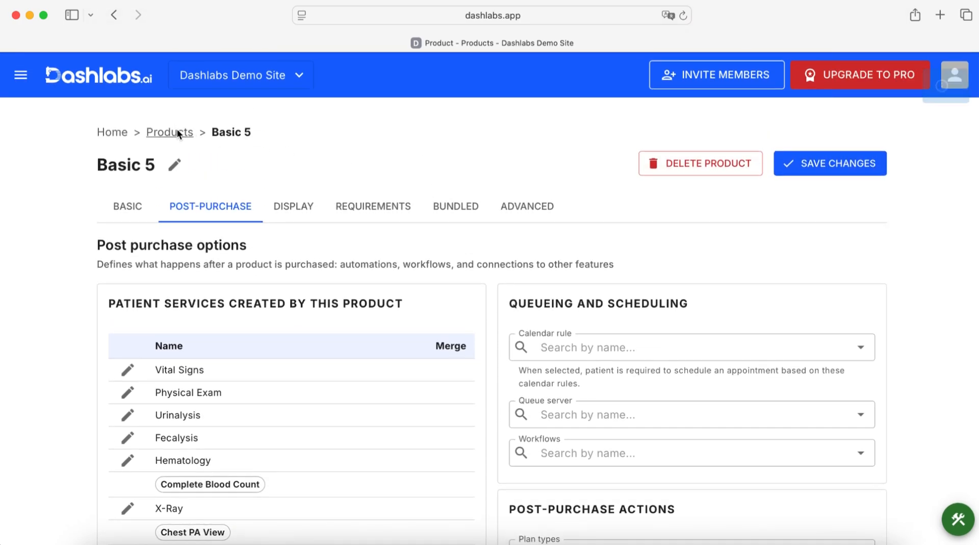
- Return to the home page, search for "cash" and open Cashier (Main) of the Main Store from the cashiers list
click(178, 132)
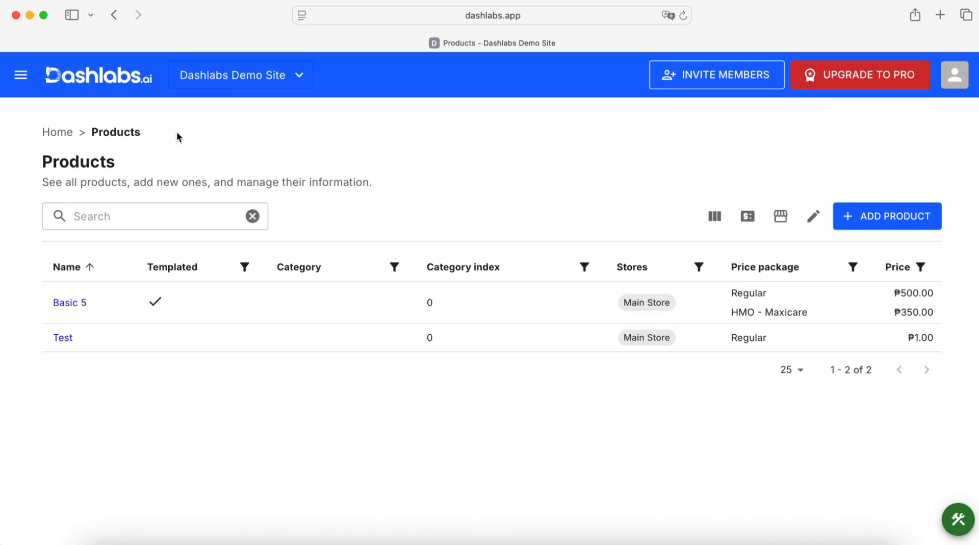
click(64, 134)
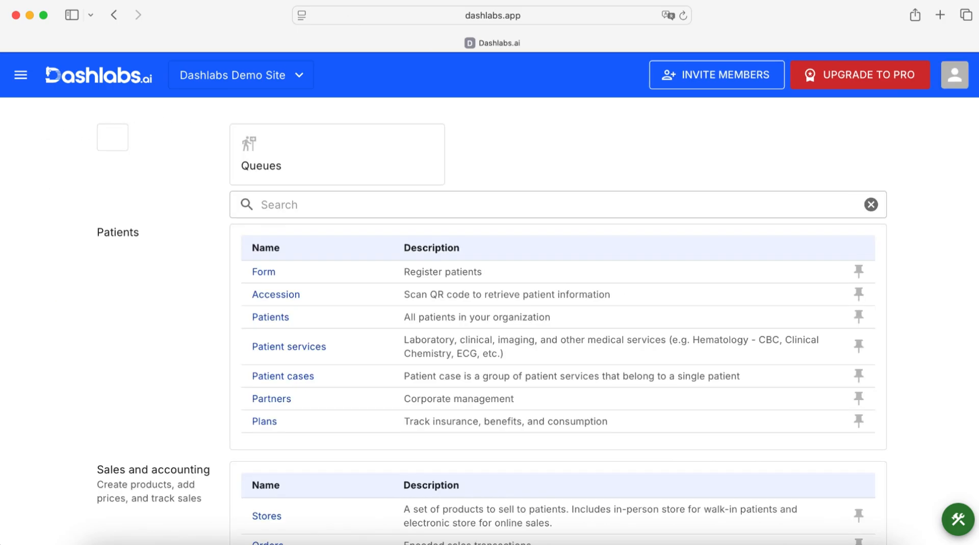
click(260, 204)
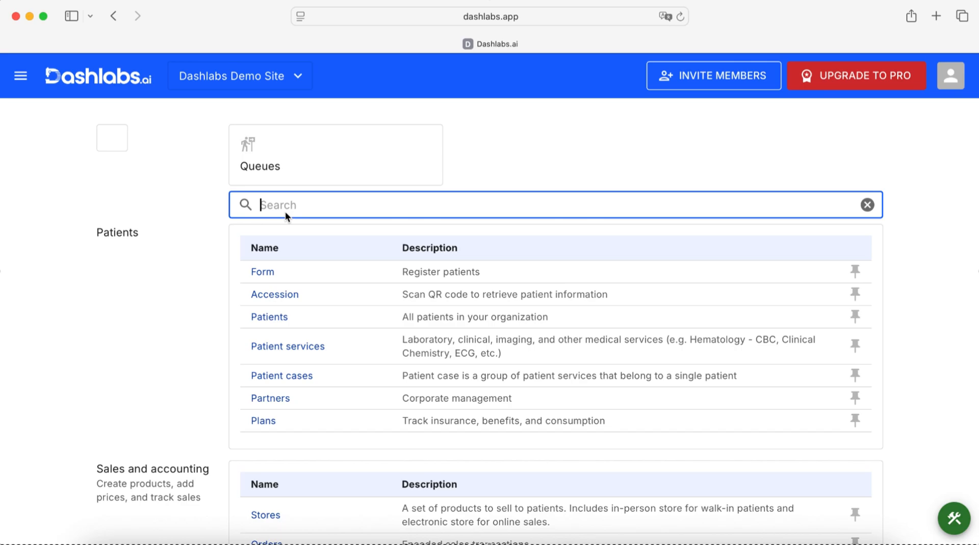
text(cash)
click(265, 272)
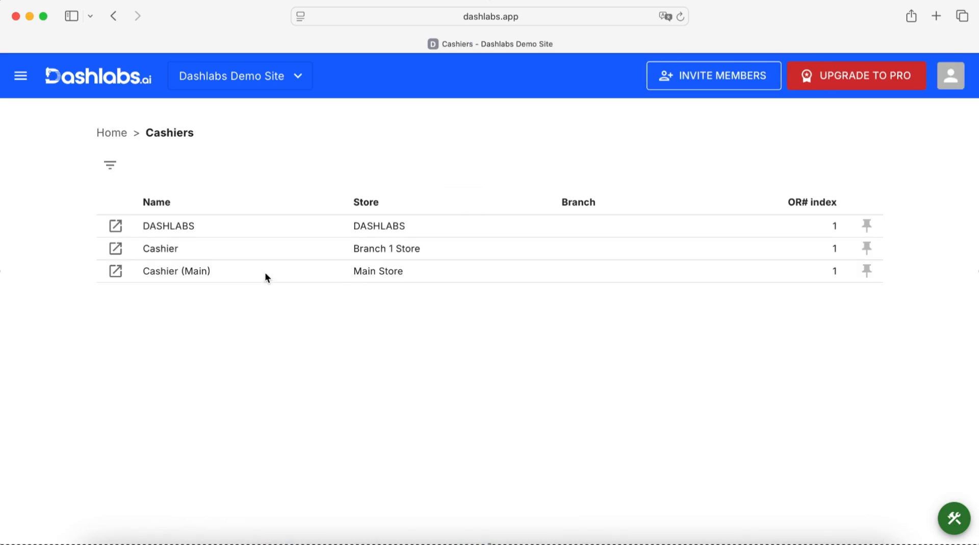
click(115, 271)
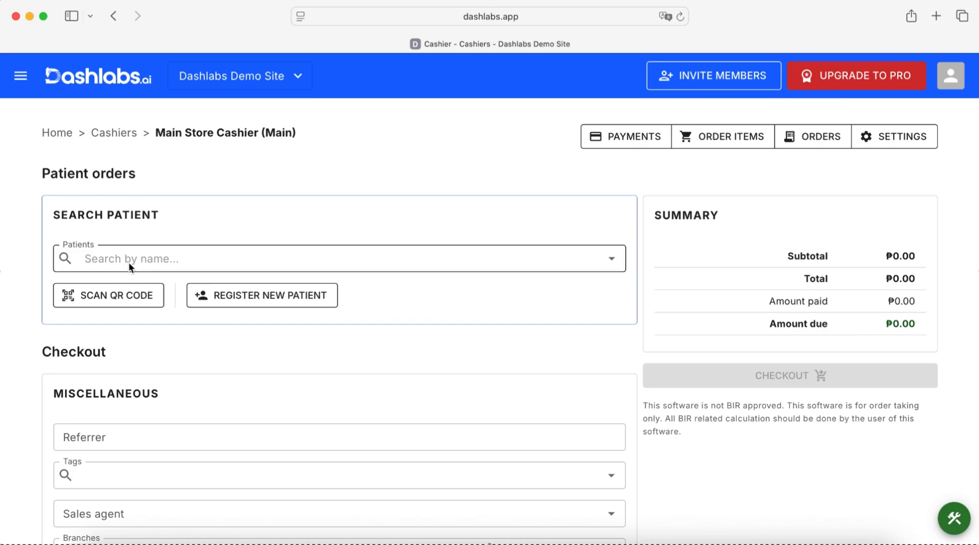
- Start registering a new patient at the cashier and enter the patient's first, middle and last names
click(214, 297)
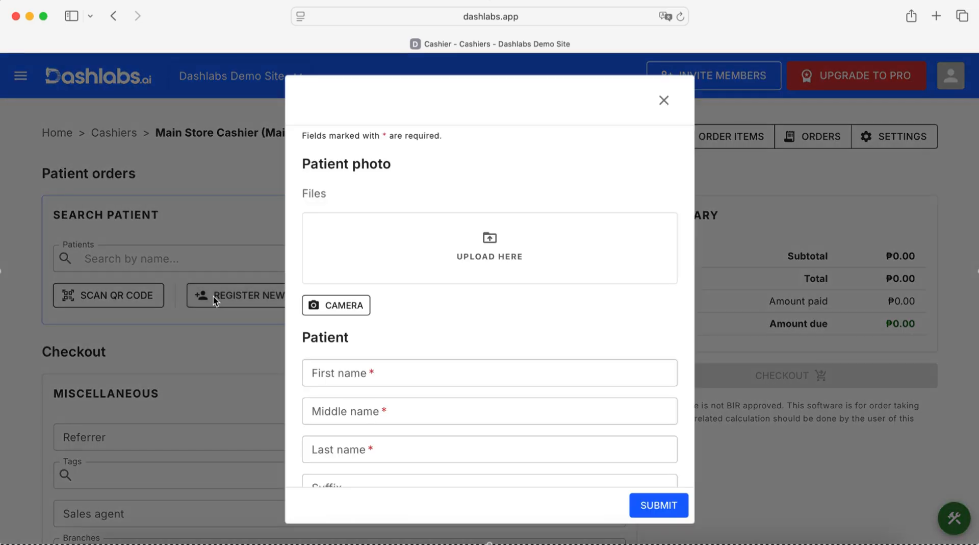
scroll(369, 323, down, 1)
click(391, 331)
text(Juan)
key(Tab)
text(De)
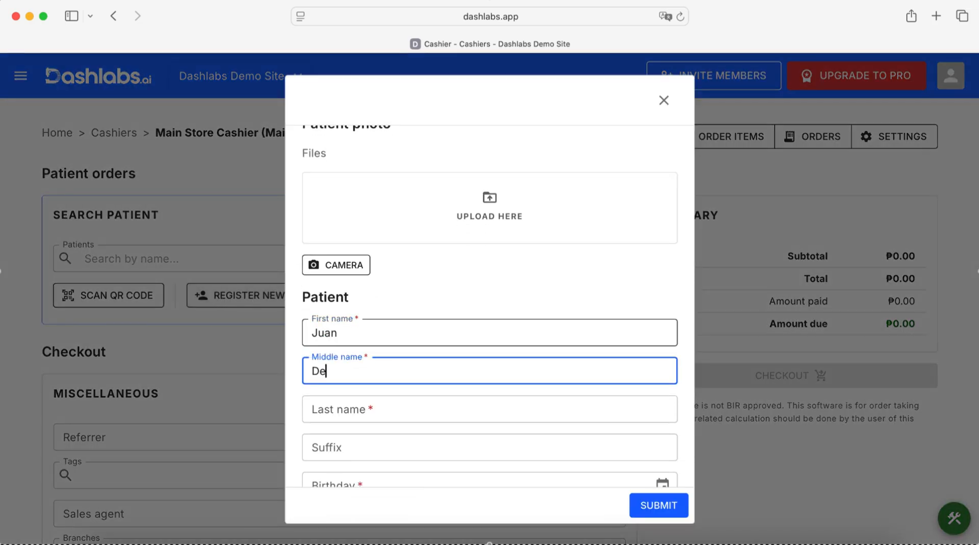
text(la Cruz)
key(Tab)
scroll(415, 386, down, 3)
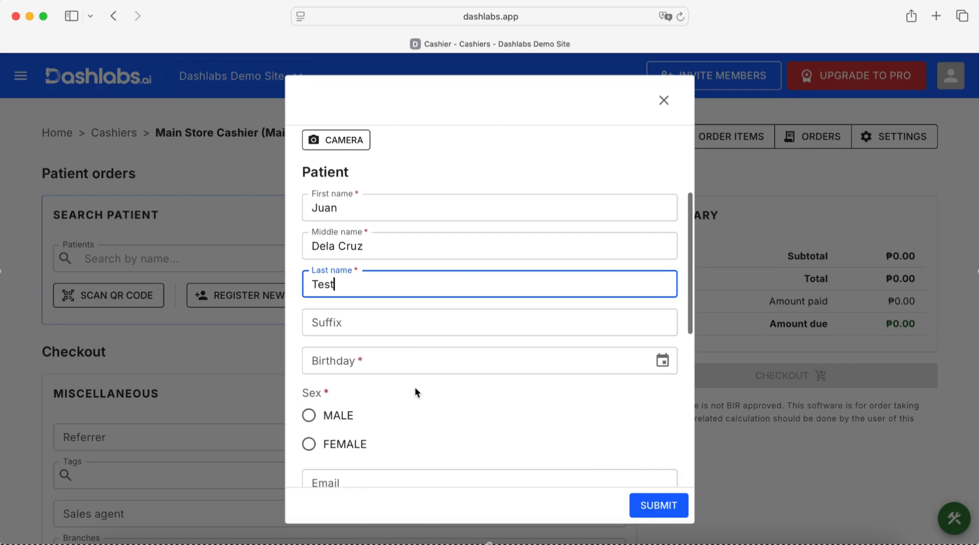
- Enter the patient's date of birth, set the sex to Male and submit the registration
click(381, 355)
text(01/)
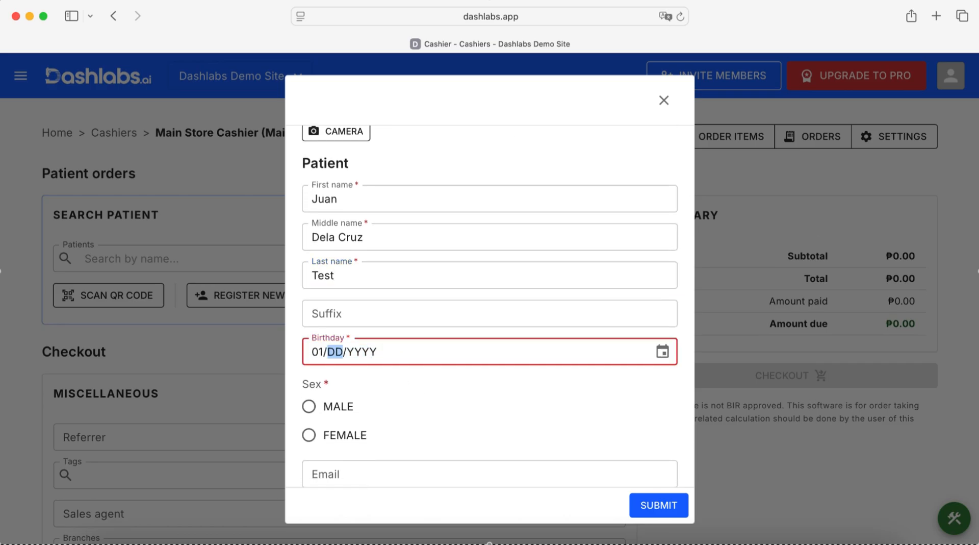
text(01/2000)
scroll(365, 386, down, 2)
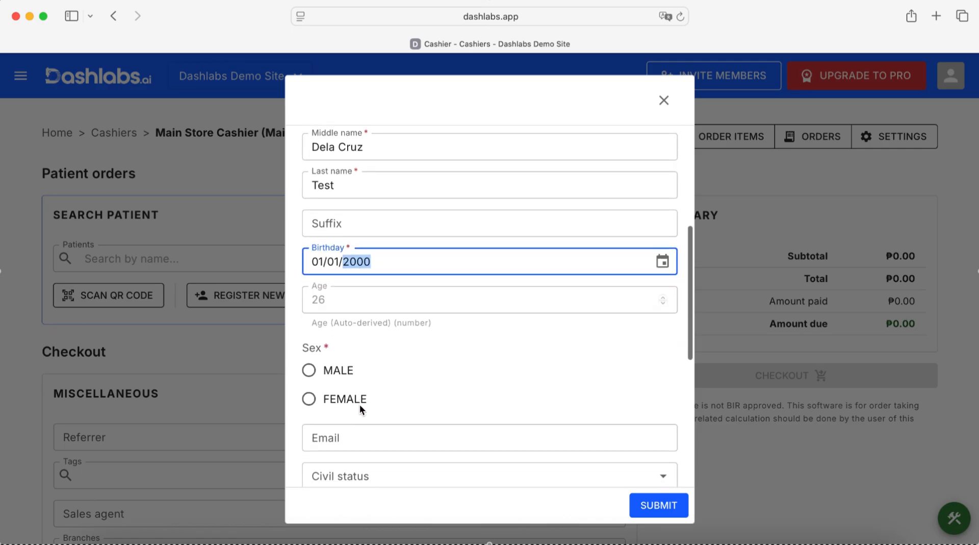
click(340, 370)
scroll(402, 375, down, 6)
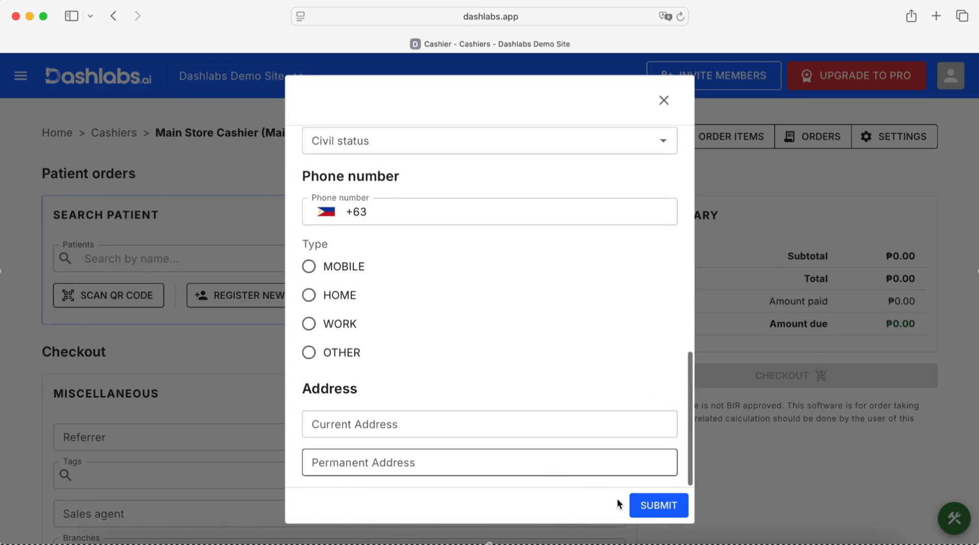
click(650, 505)
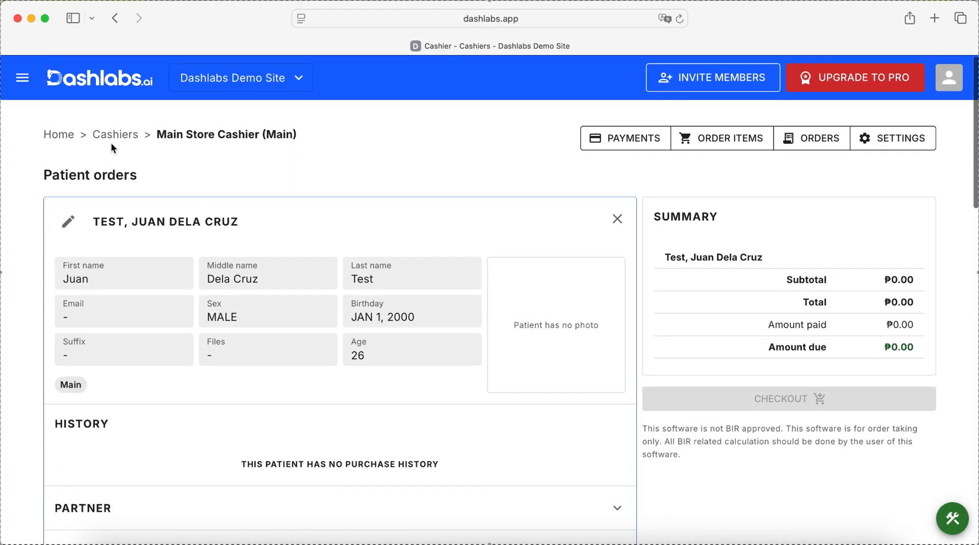
- Reopen Cashier (Main) from the cashiers list and select the registered patient for the order
click(114, 133)
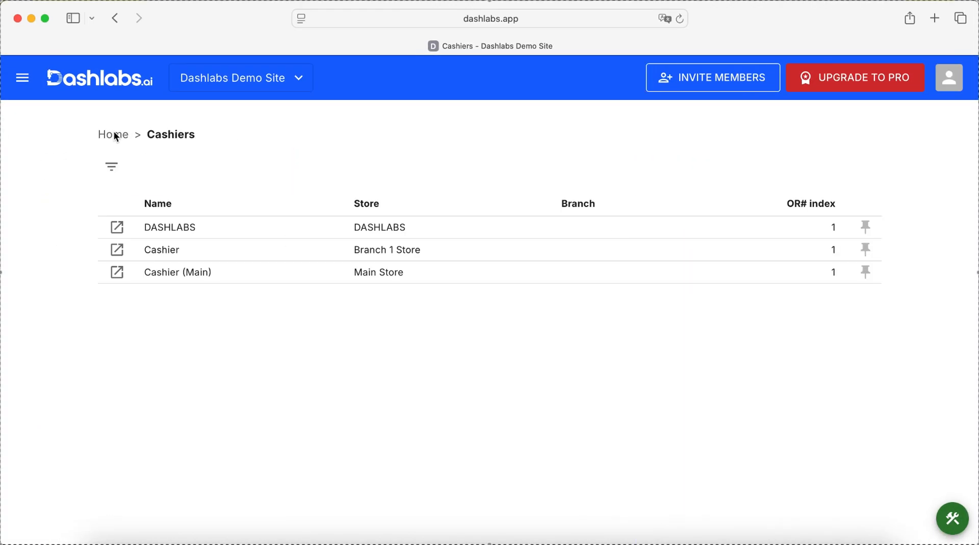
click(116, 281)
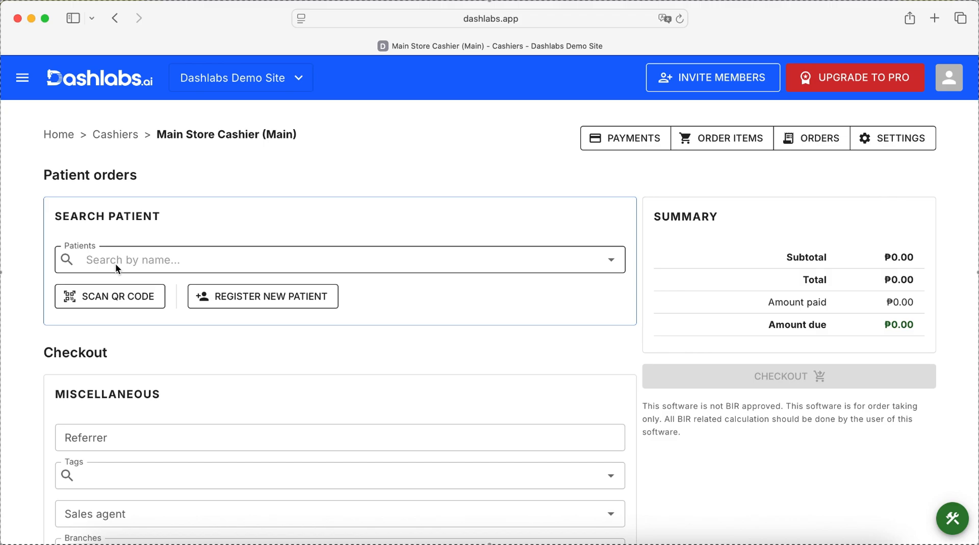
click(115, 263)
click(121, 290)
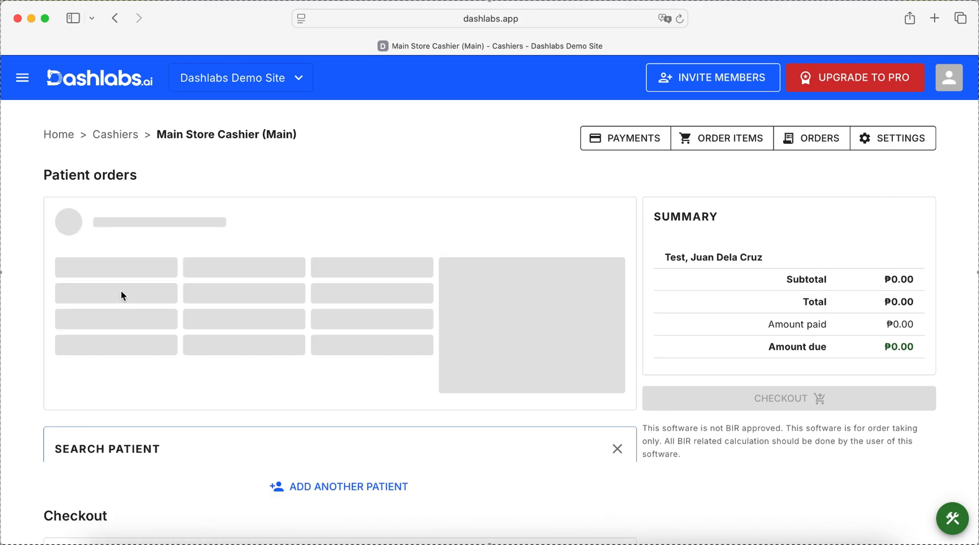
- Add one Basic 5 product at the Regular price of ₱500.00 to the patient's order
scroll(121, 290, down, 8)
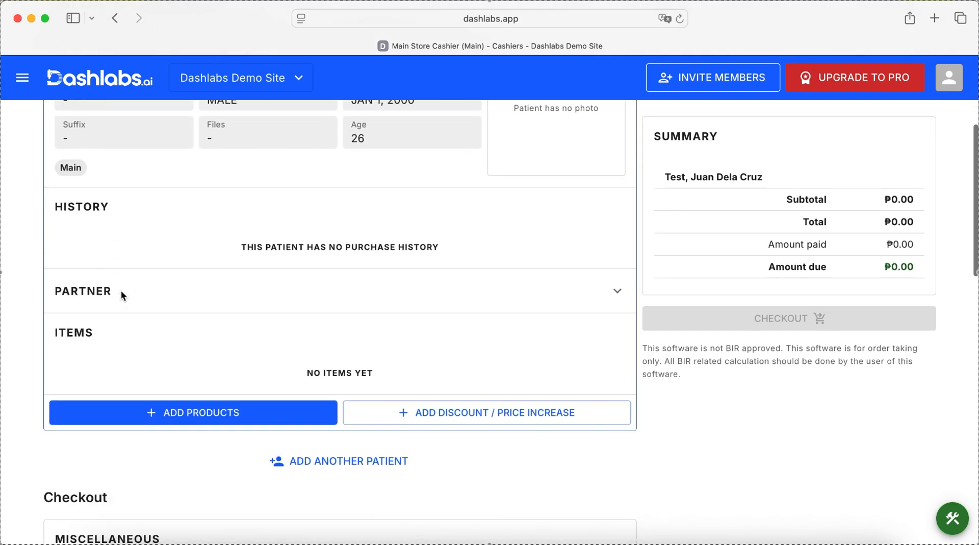
click(127, 249)
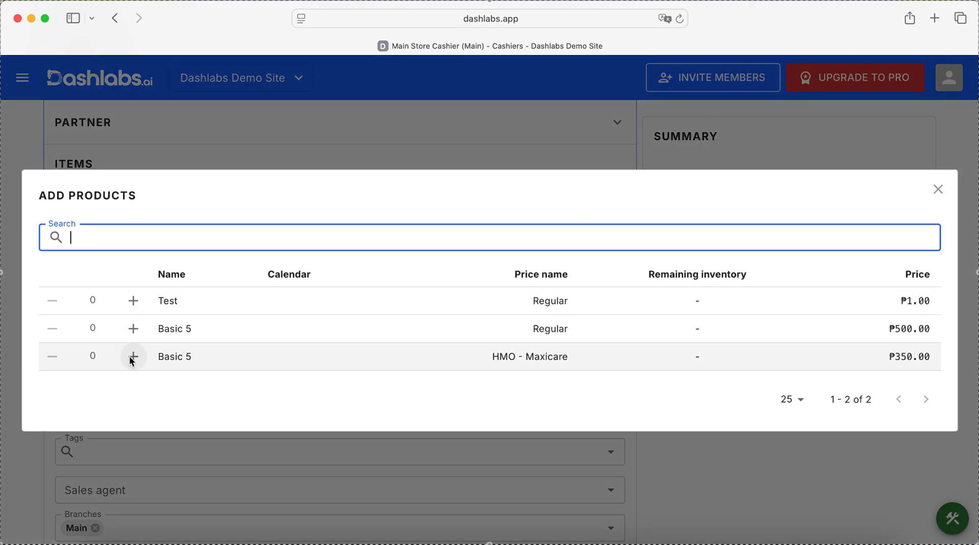
click(133, 329)
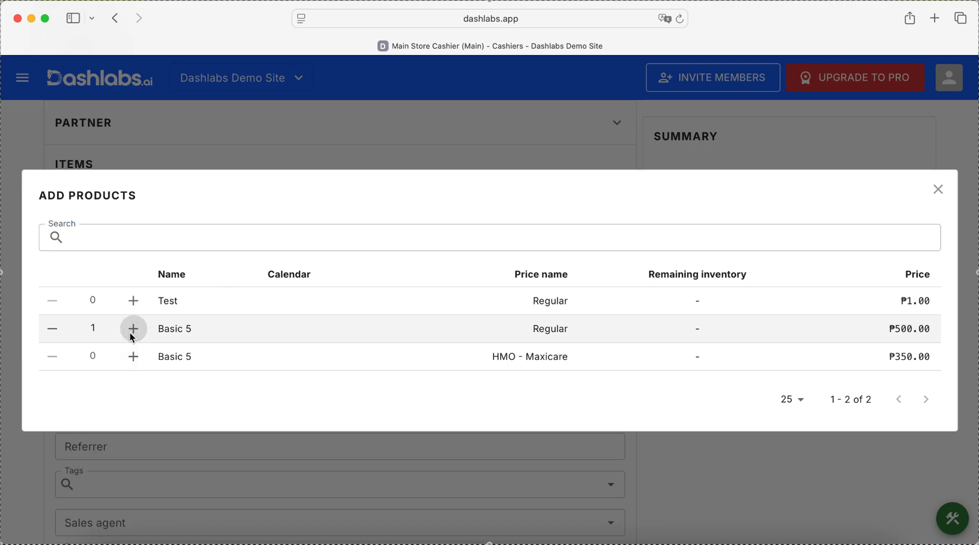
click(209, 151)
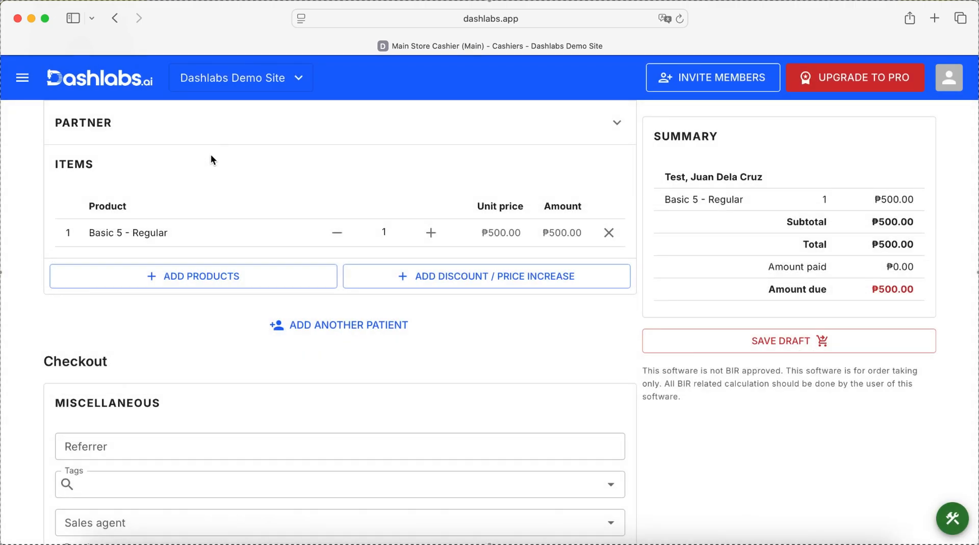
- Add a cash payment of ₱500 to the order and check it out
scroll(206, 293, down, 10)
scroll(207, 296, down, 2)
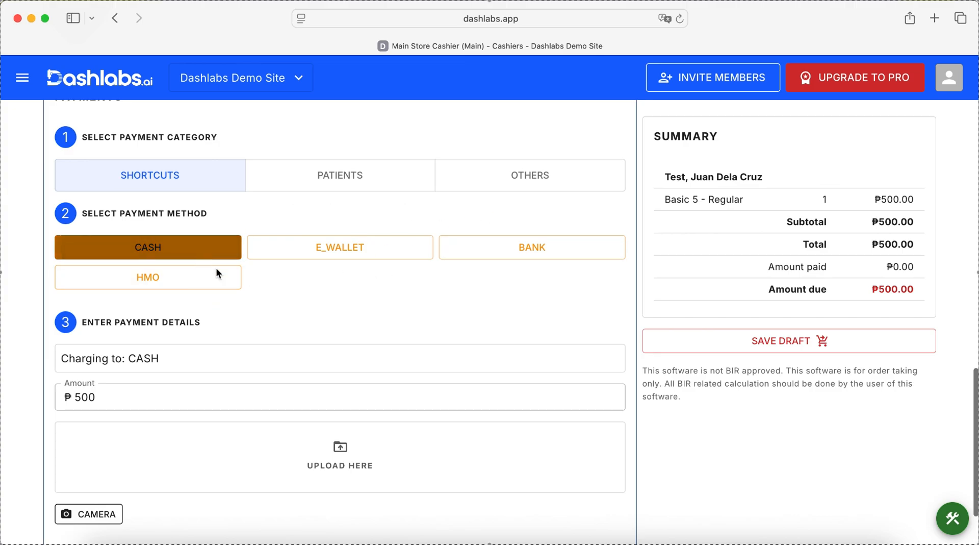
scroll(277, 328, down, 2)
click(146, 474)
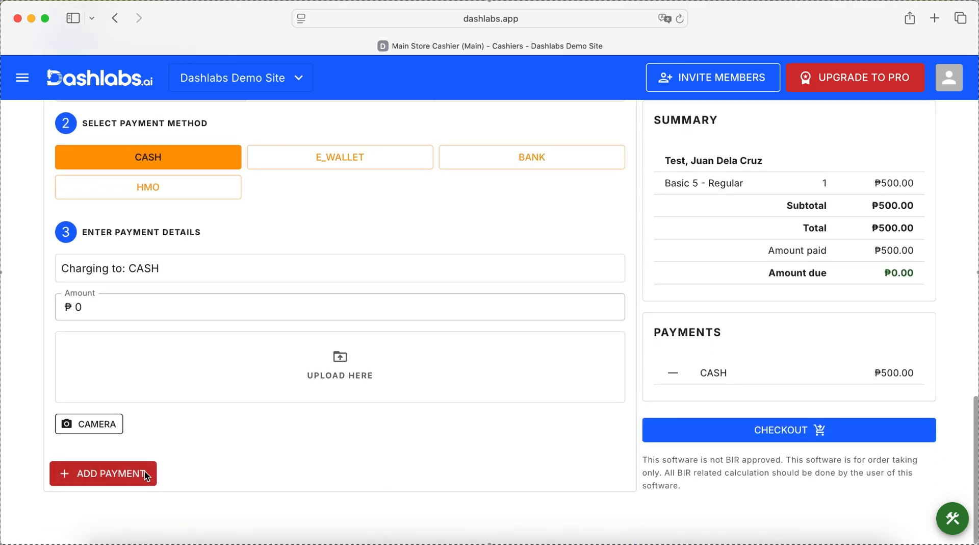
click(705, 438)
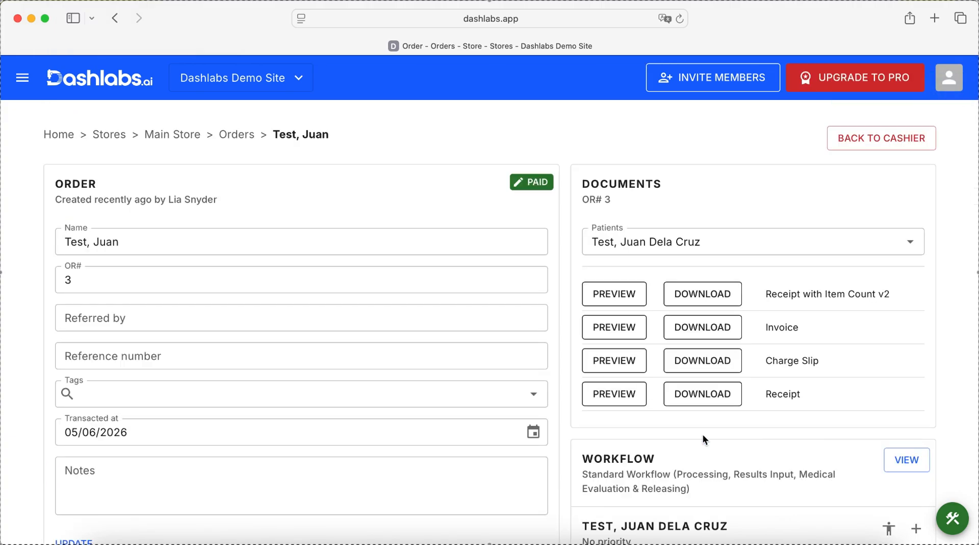
- Preview the order's Receipt document and print it
click(622, 393)
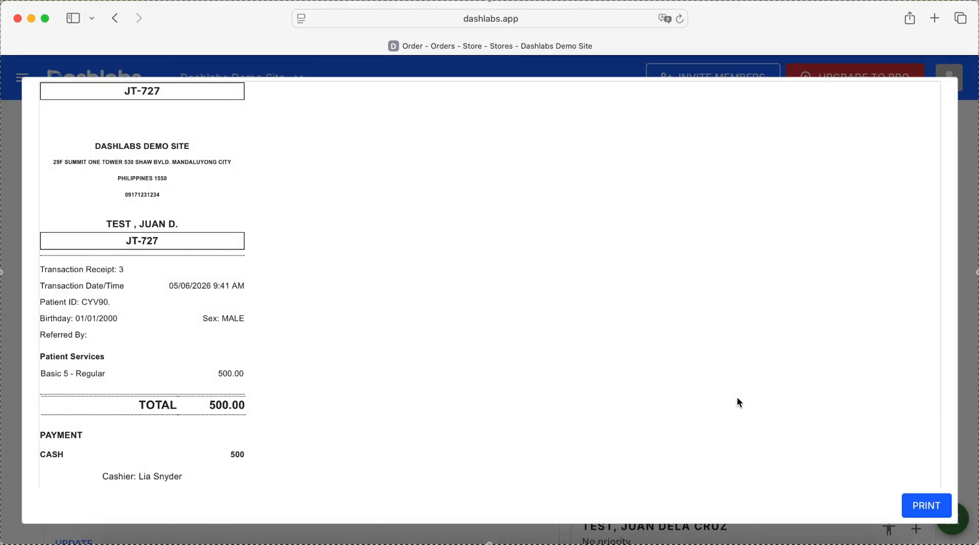
click(930, 504)
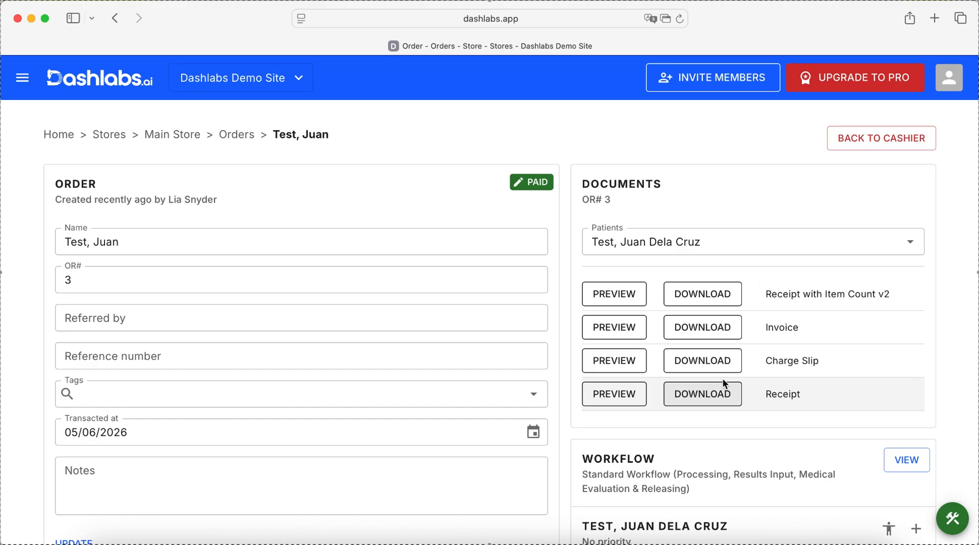
- Open the order's Standard Workflow diagram and examine the patient's stations and their statuses
scroll(973, 406, down, 3)
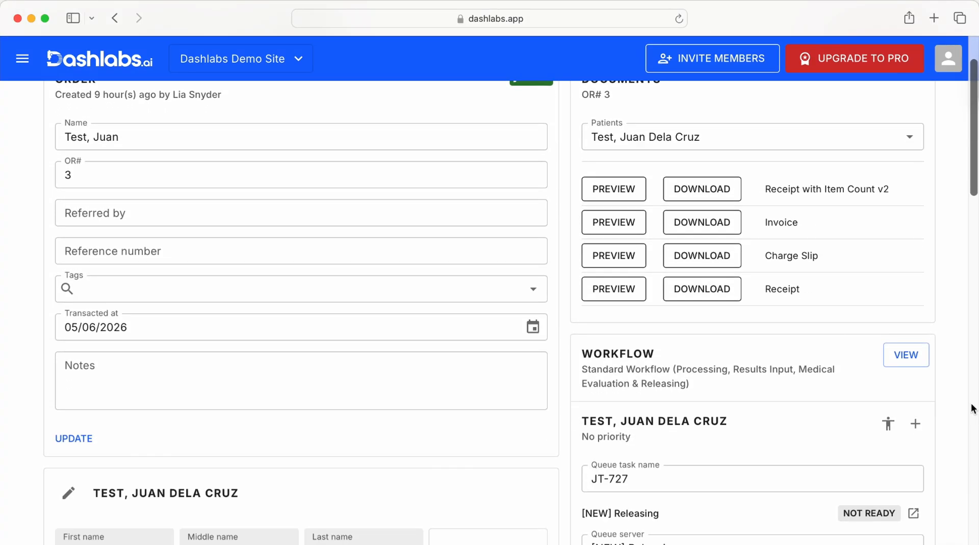
scroll(920, 300, up, 5)
scroll(920, 300, down, 1)
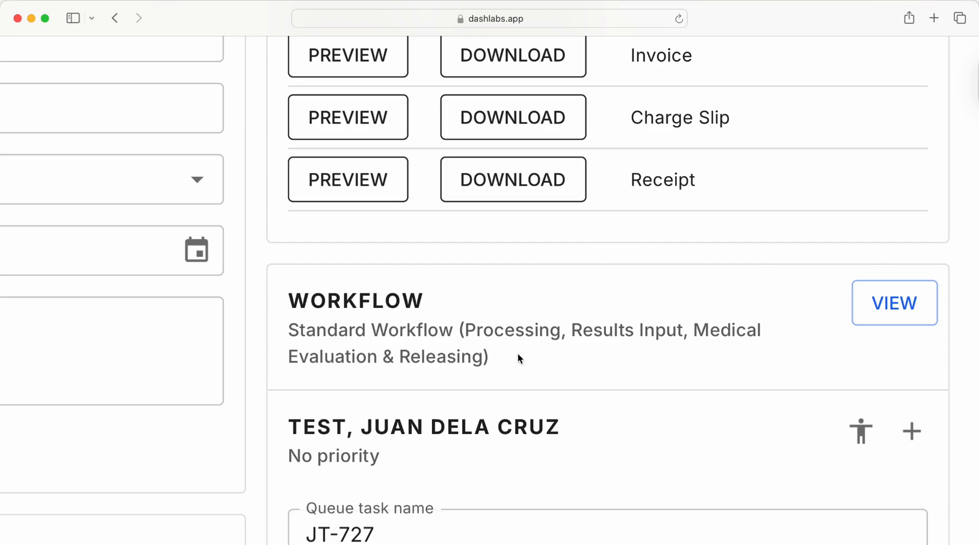
scroll(519, 354, down, 4)
click(897, 333)
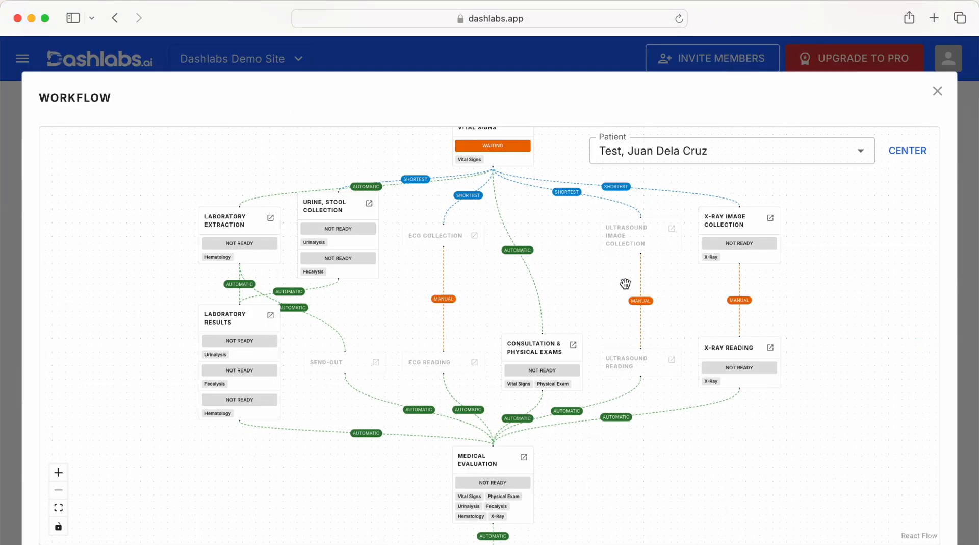
drag(625, 283, 587, 353)
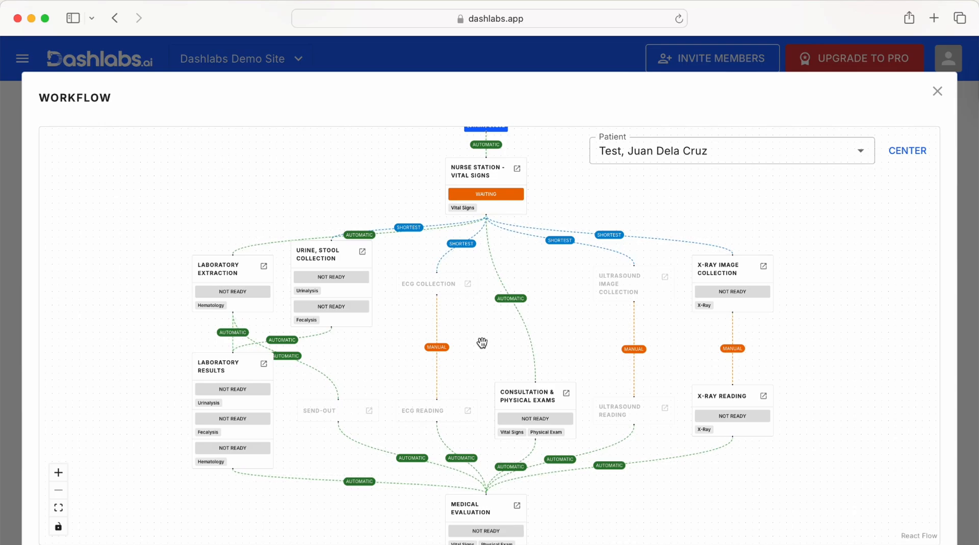
click(467, 195)
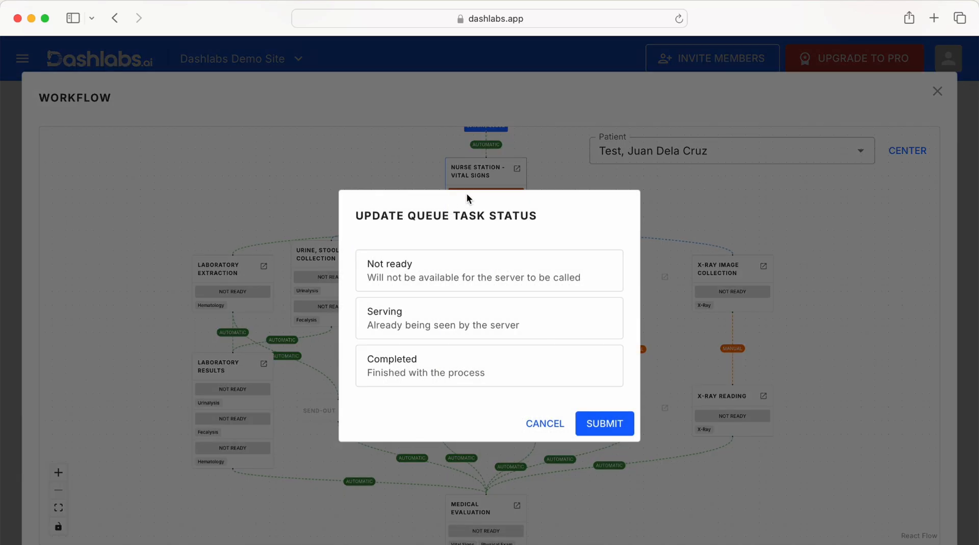
click(442, 337)
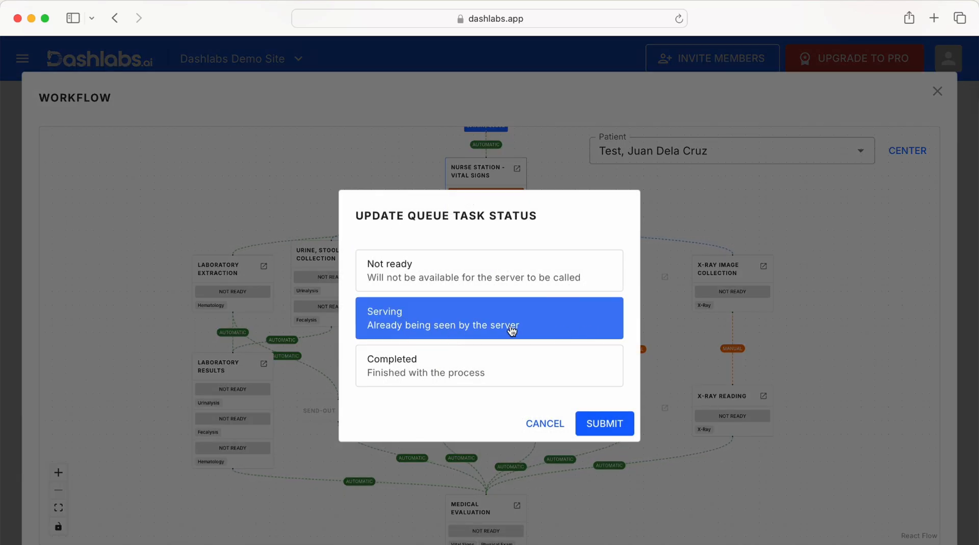
click(559, 377)
click(542, 422)
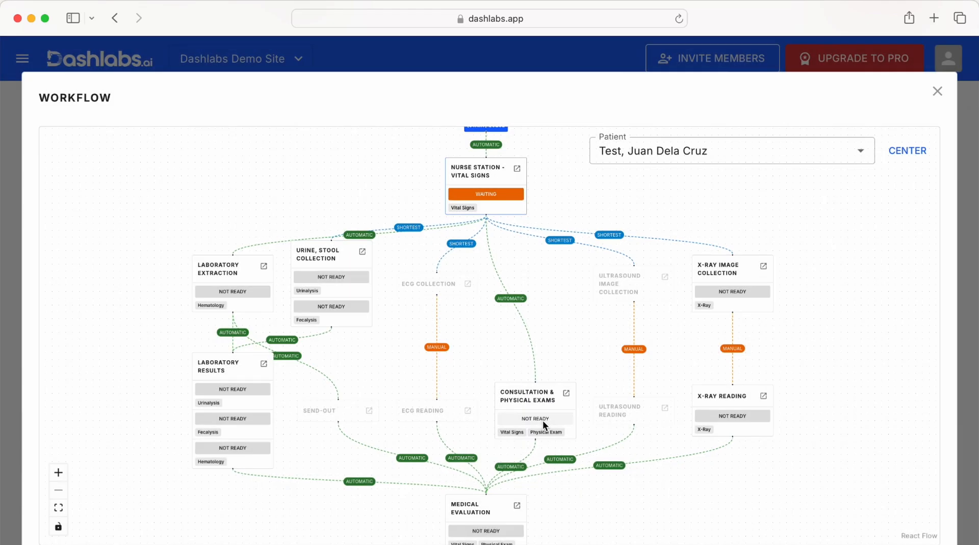
- Close the workflow diagram, return to the home page and open the Queues list
click(937, 92)
scroll(622, 494, up, 3)
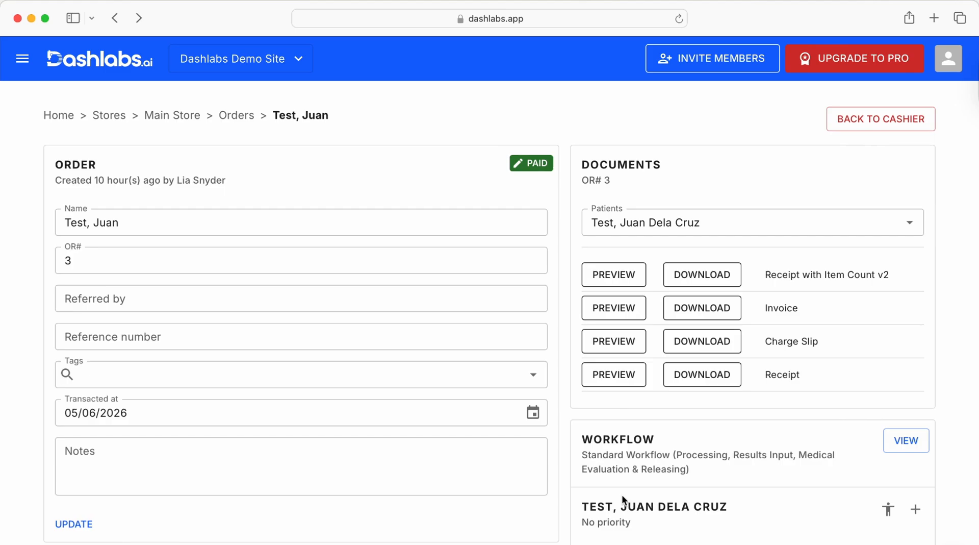
click(59, 116)
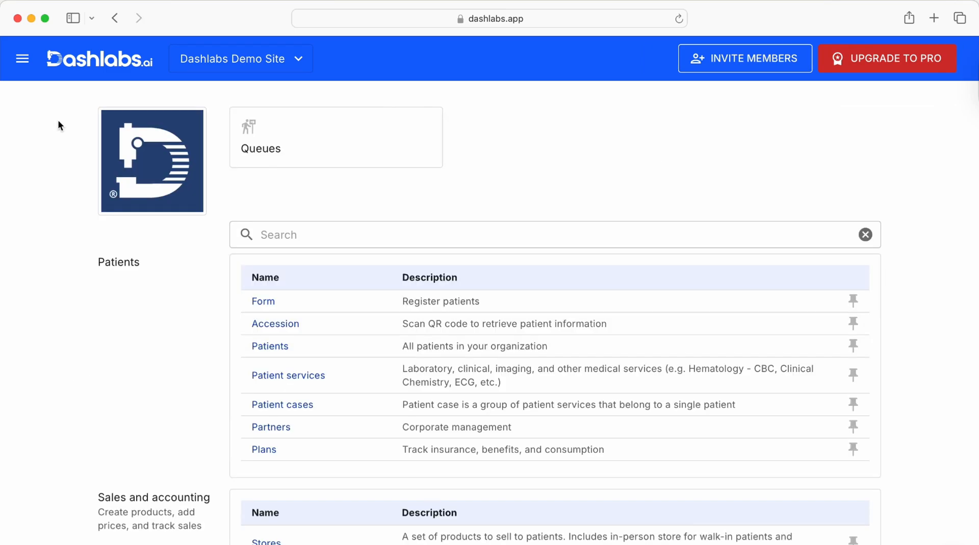
click(310, 151)
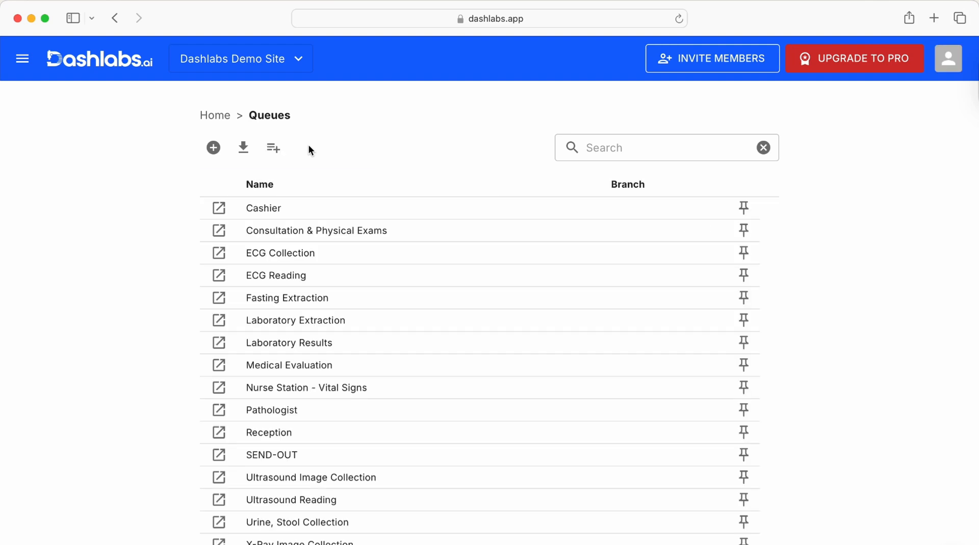
scroll(767, 199, up, 5)
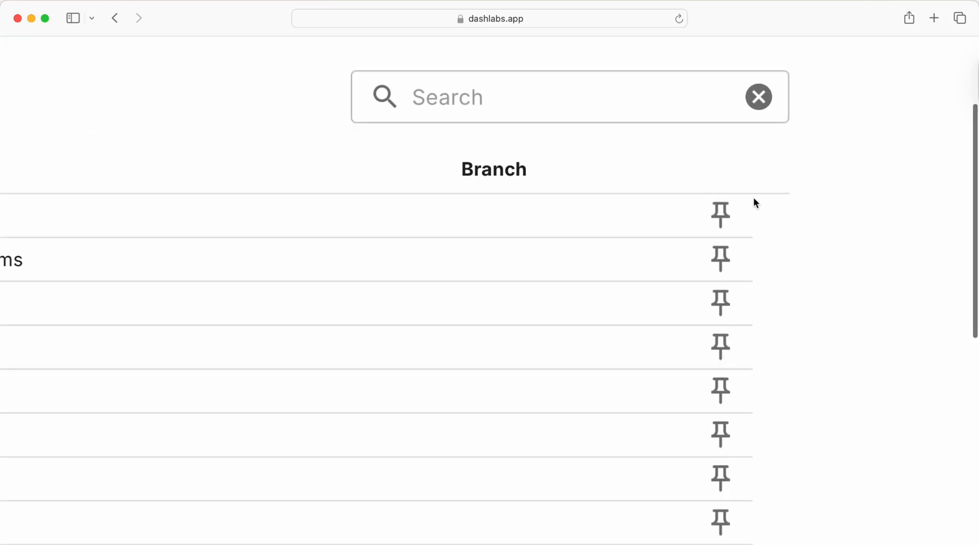
- Pin the Nurse Station - Vital Signs, Consultation & Physical Exams, Laboratory Extraction, Laboratory Results, X-Ray Image Collection and X-Ray Reading queues
scroll(714, 294, down, 3)
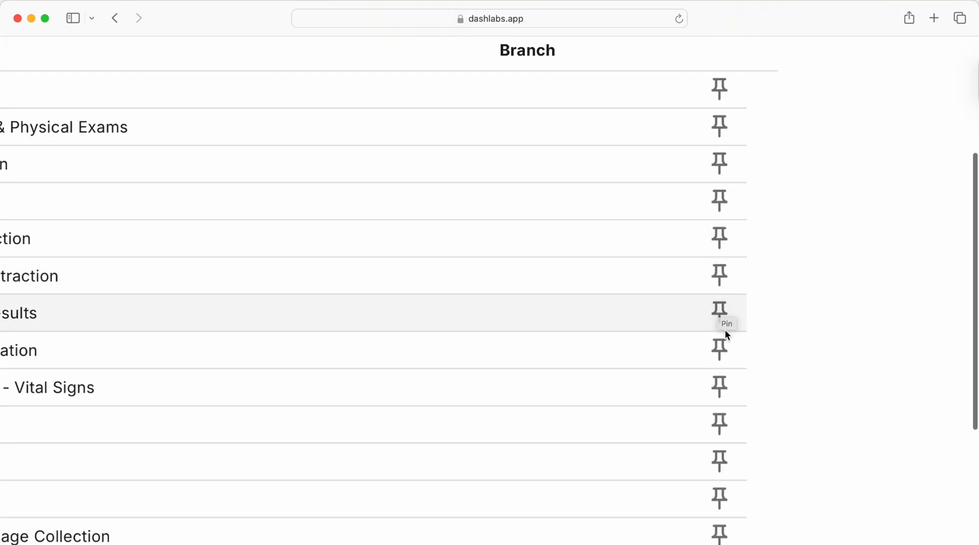
scroll(724, 329, down, 5)
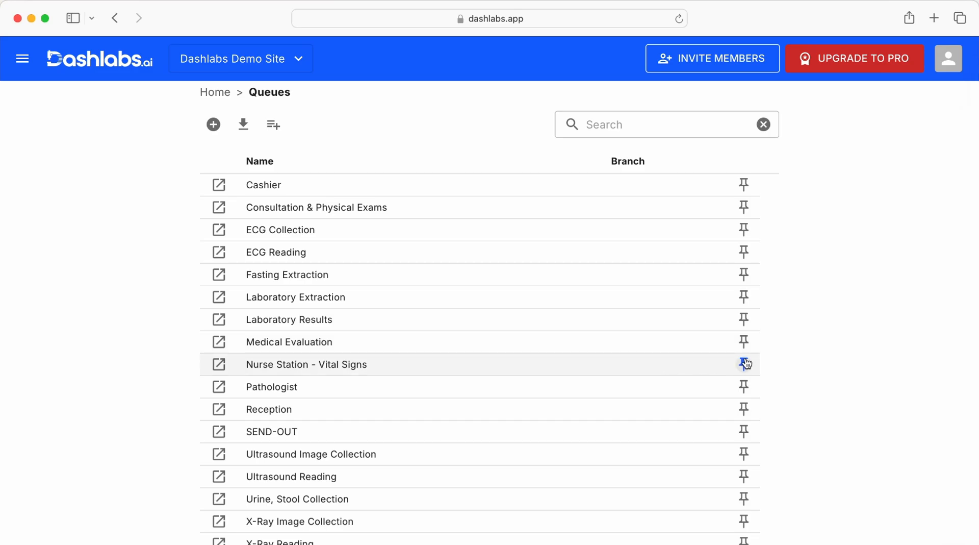
scroll(742, 388, down, 1)
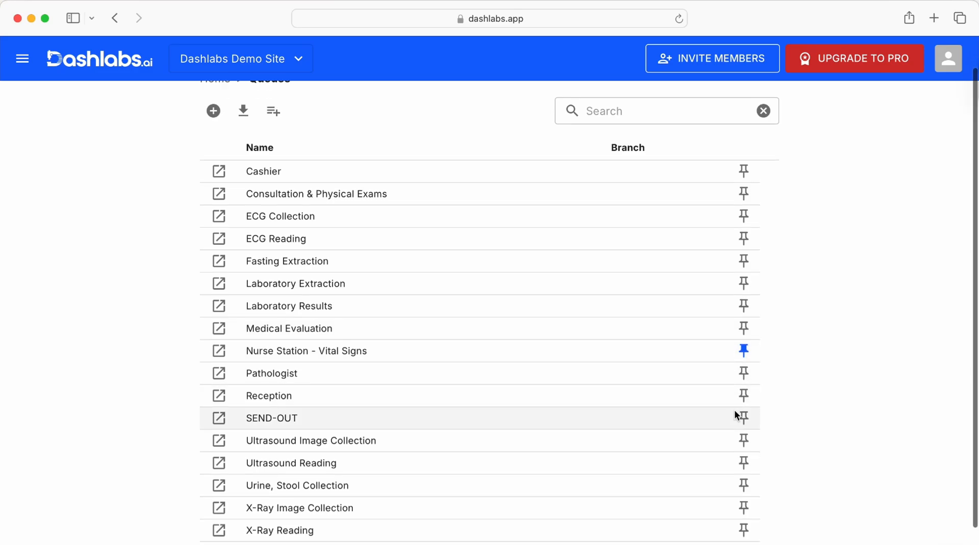
click(744, 194)
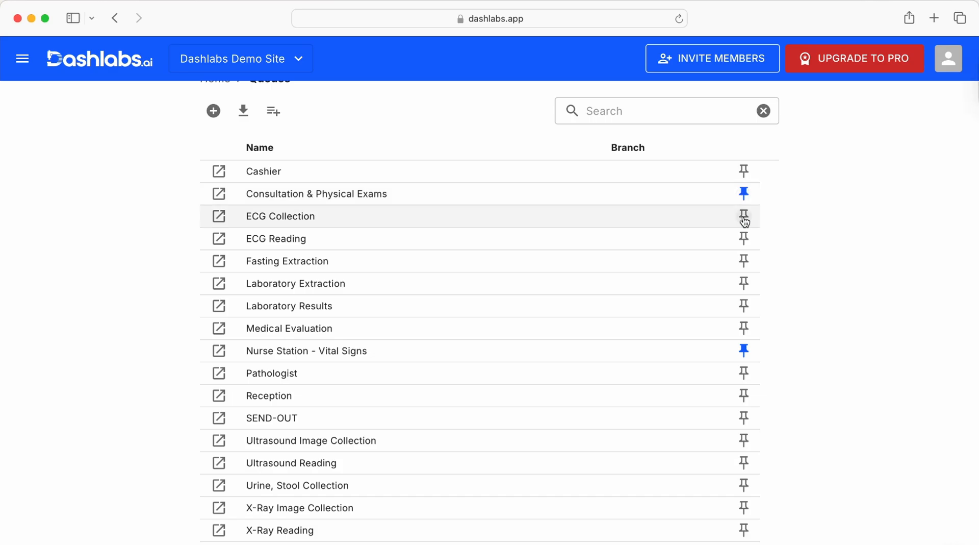
click(741, 285)
click(742, 306)
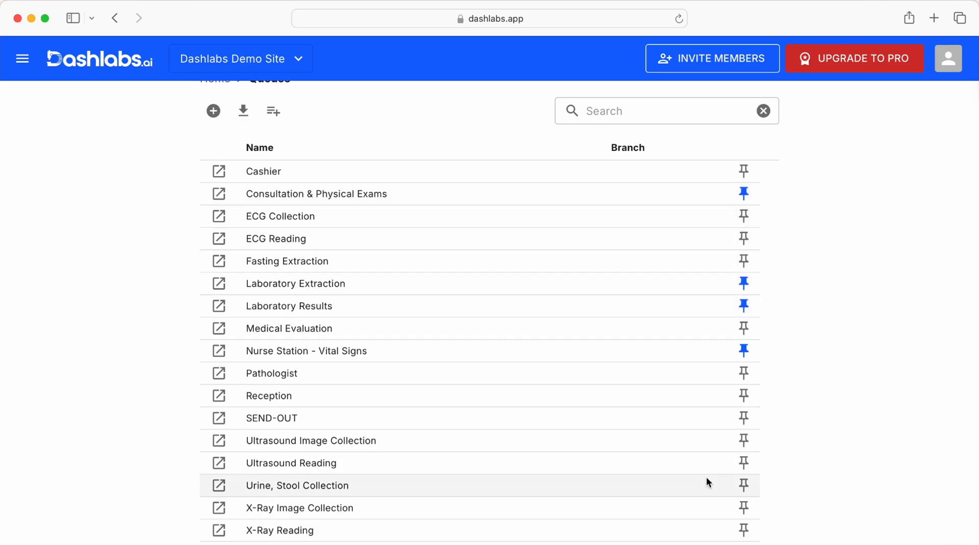
click(745, 509)
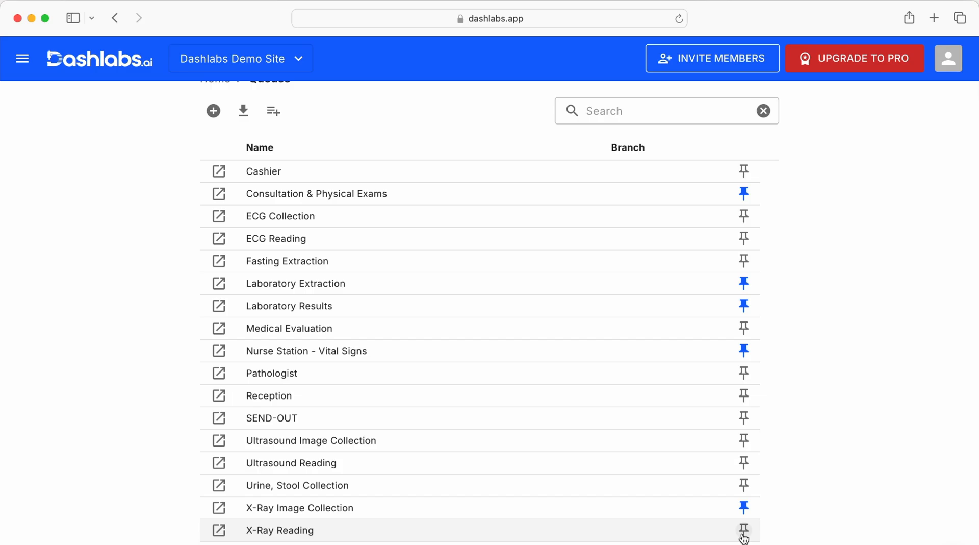
- Return to the home page and open the pinned Laboratory Extraction queue tasks
scroll(460, 311, up, 2)
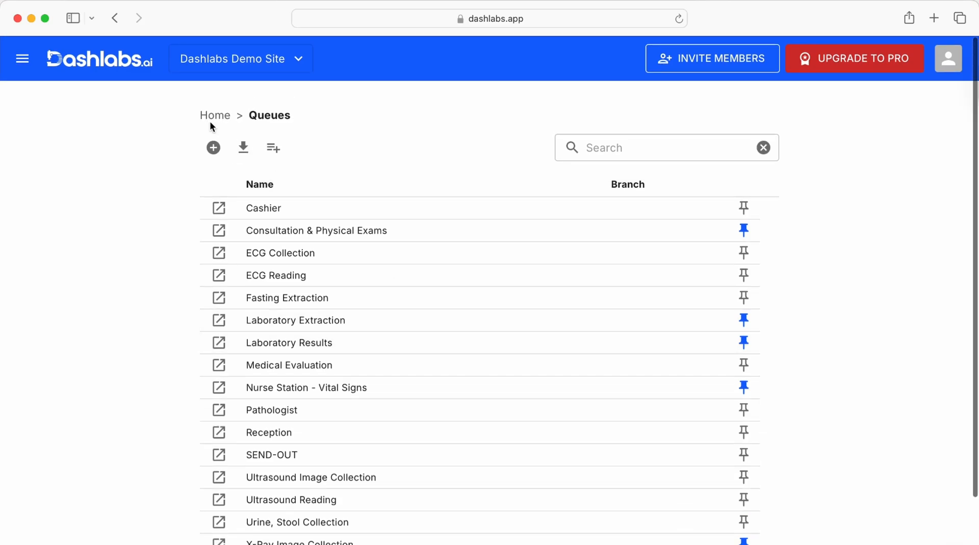
click(206, 112)
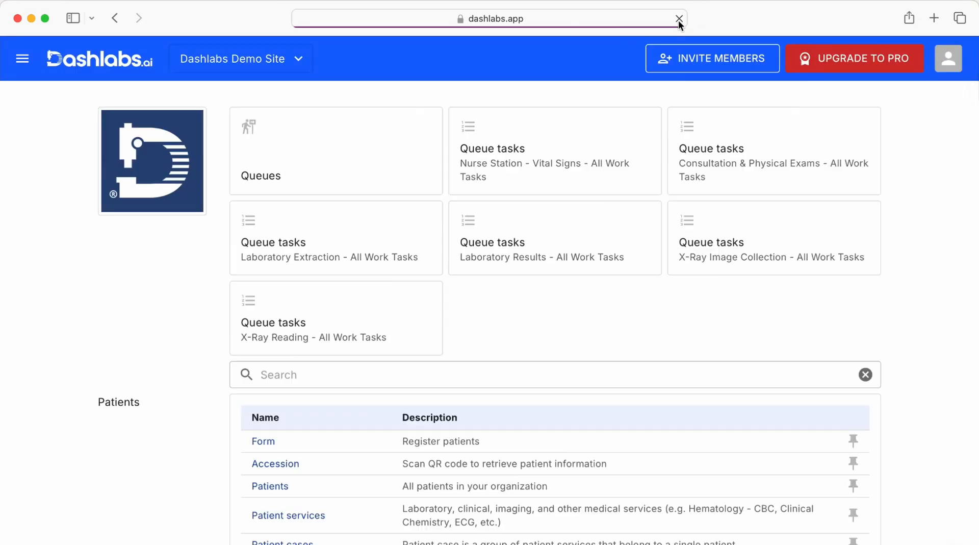
scroll(687, 181, up, 3)
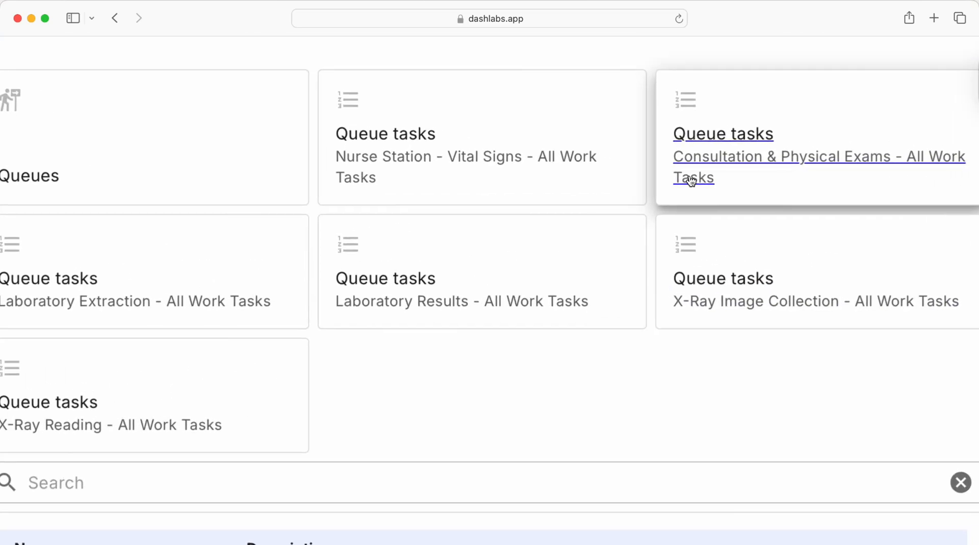
scroll(688, 179, down, 3)
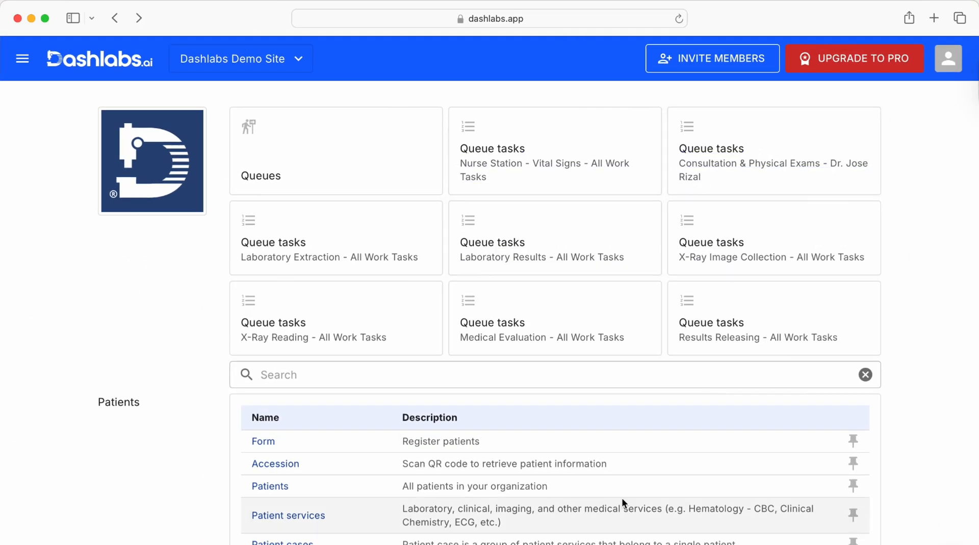
click(345, 224)
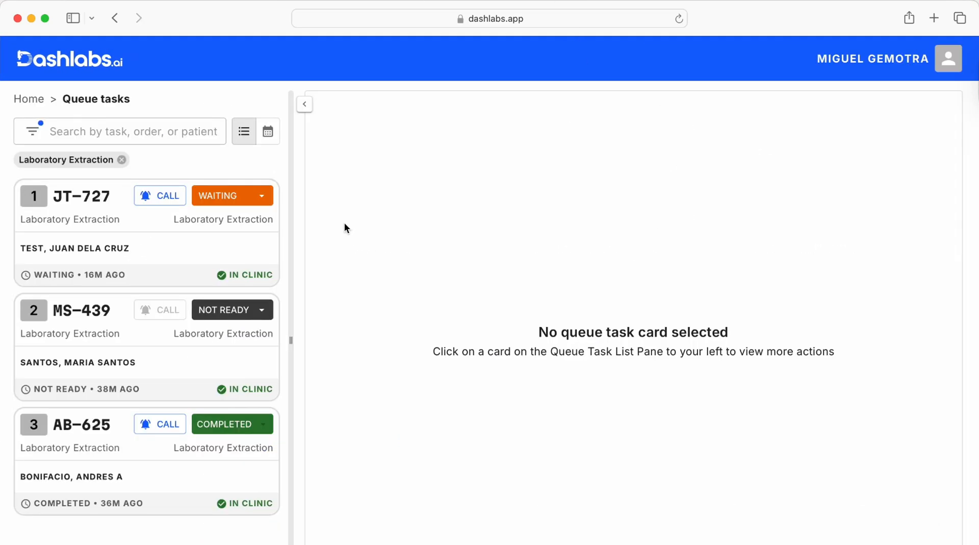
- Open the first waiting Laboratory Extraction task and call its patient
click(140, 215)
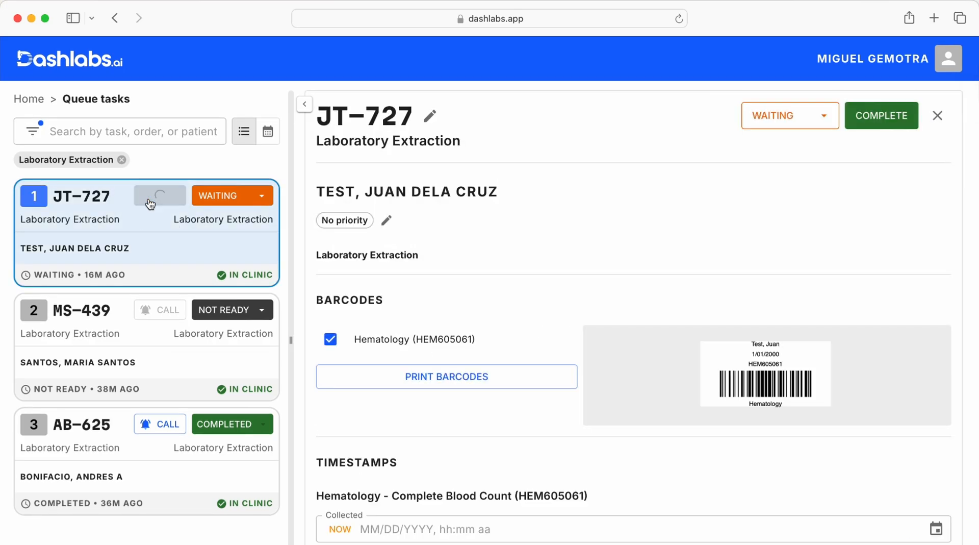
click(149, 202)
scroll(621, 275, down, 2)
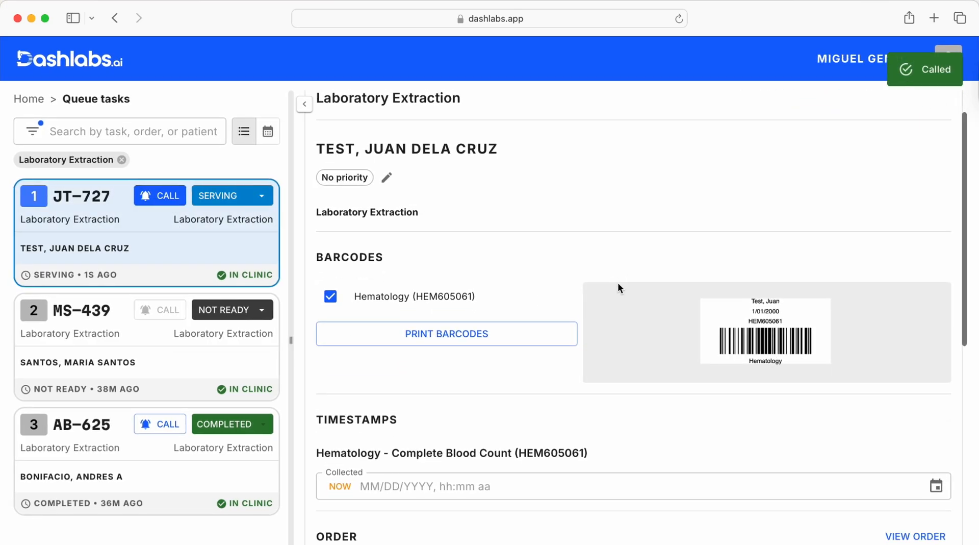
- Record the current time, 05/06/2026, 06:58 pm, as the Hematology - Complete Blood Count collection timestamp and save it
scroll(508, 339, down, 3)
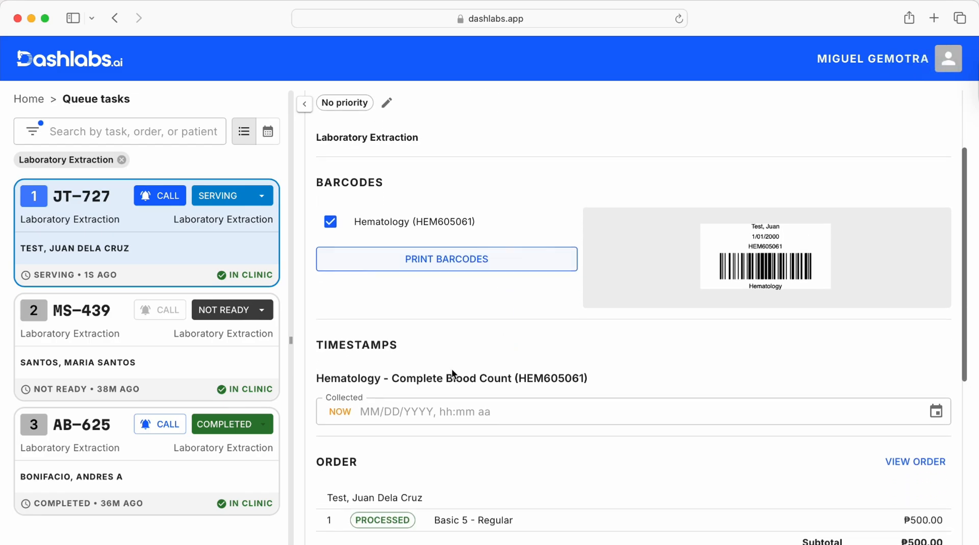
click(339, 412)
click(385, 448)
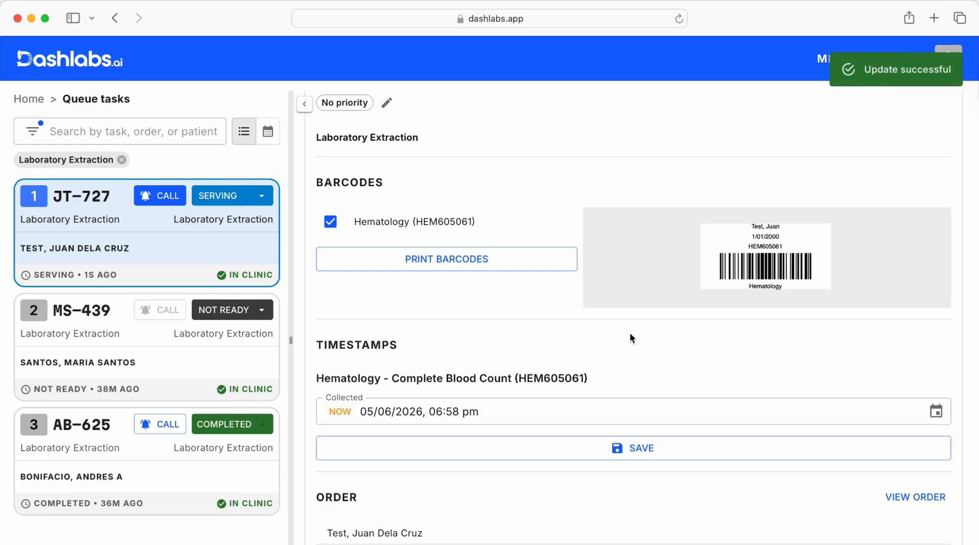
scroll(629, 334, down, 5)
scroll(629, 332, down, 3)
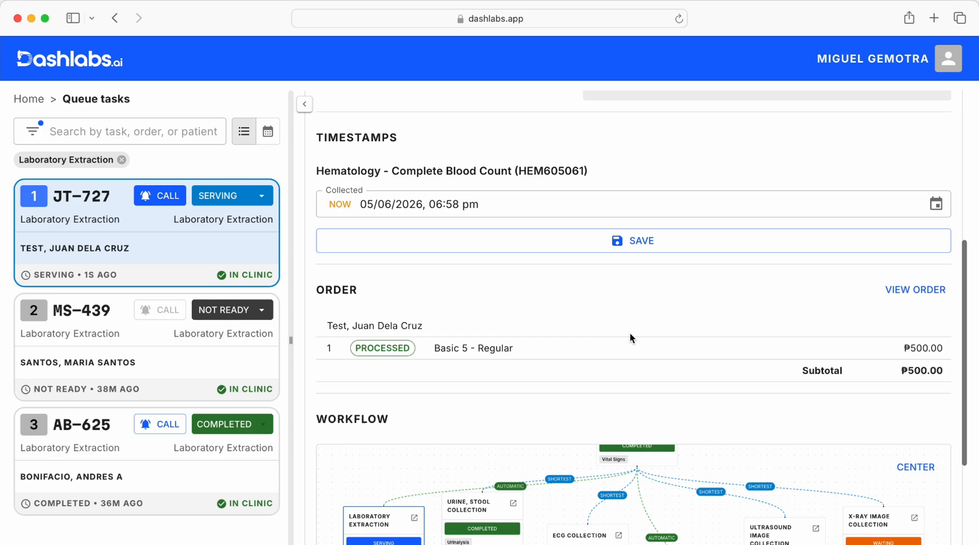
scroll(631, 338, up, 1)
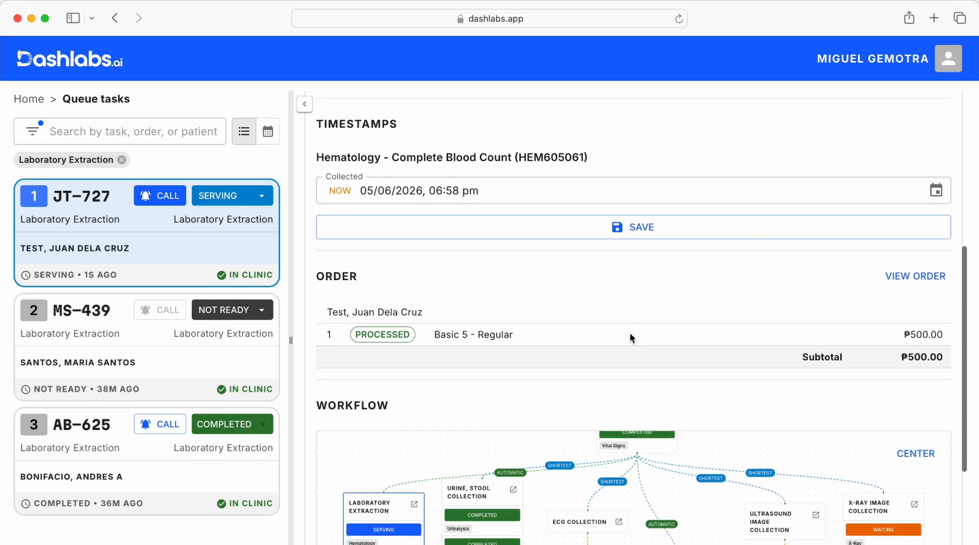
click(518, 233)
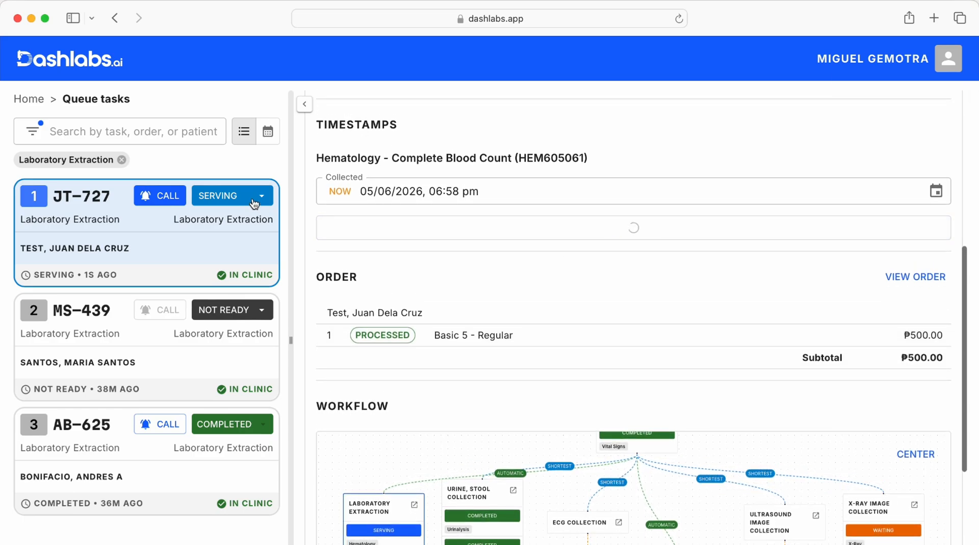
- Mark the patient's Laboratory Extraction task as completed and reopen its card to check the workflow
click(260, 195)
click(248, 255)
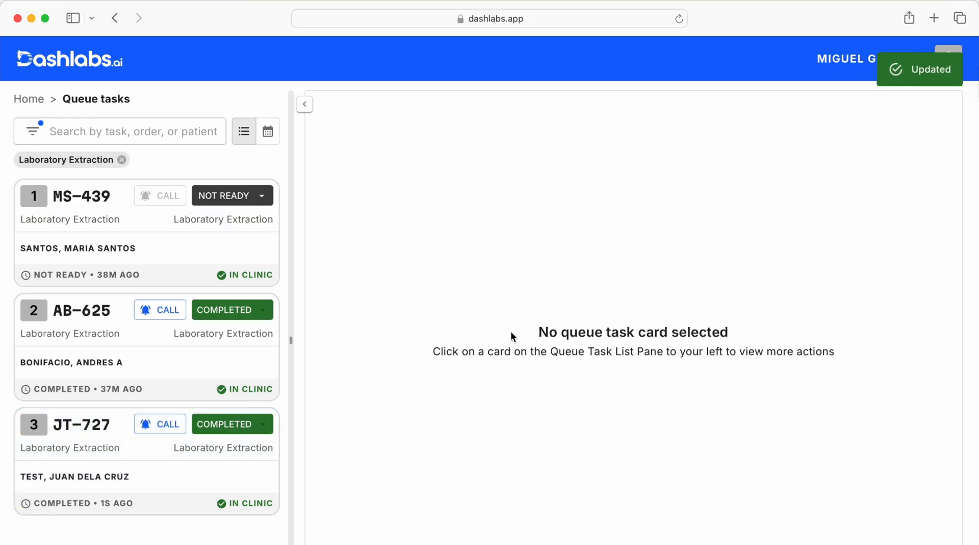
click(109, 460)
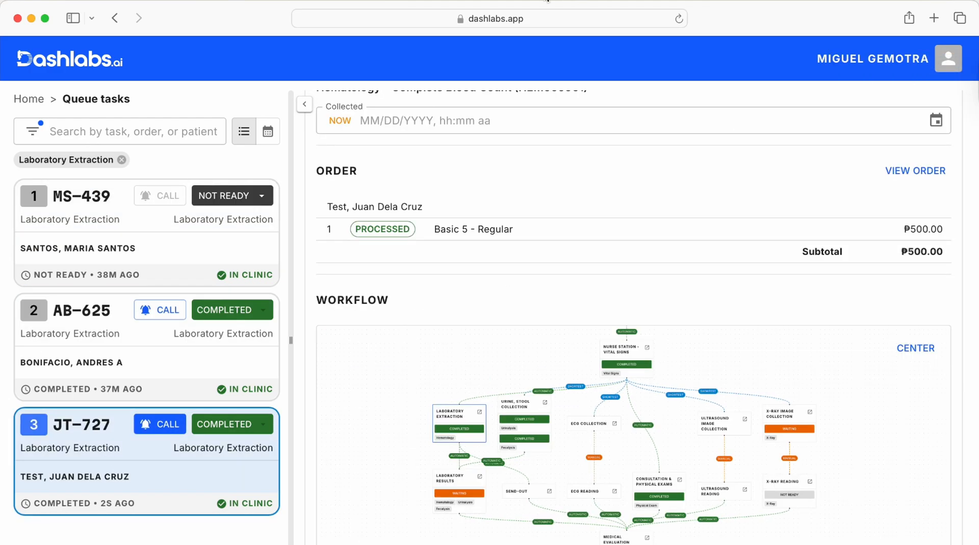
- Return to the home page, open the Laboratory Results queue tasks and start the first waiting task
click(30, 99)
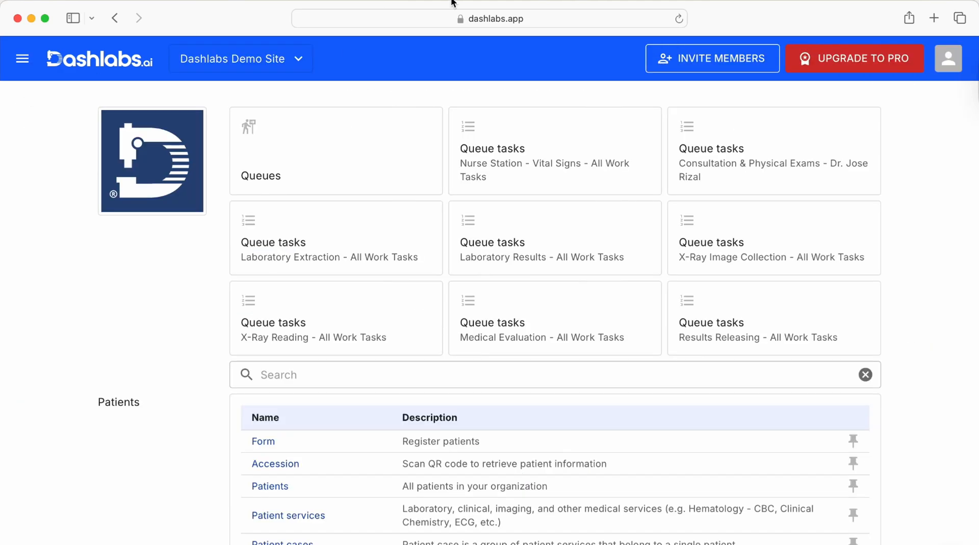
click(598, 250)
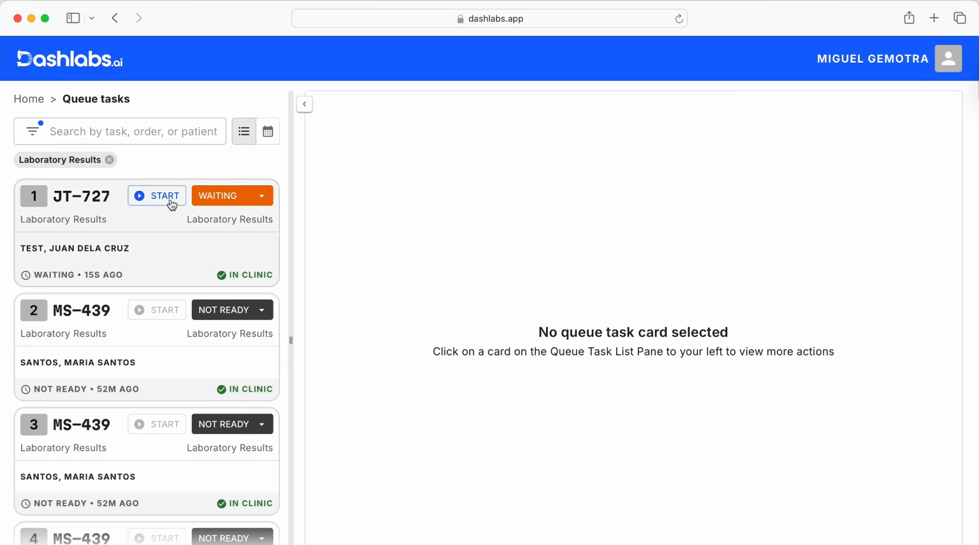
scroll(84, 236, up, 3)
scroll(85, 236, left, 1)
scroll(85, 238, down, 3)
scroll(84, 239, up, 3)
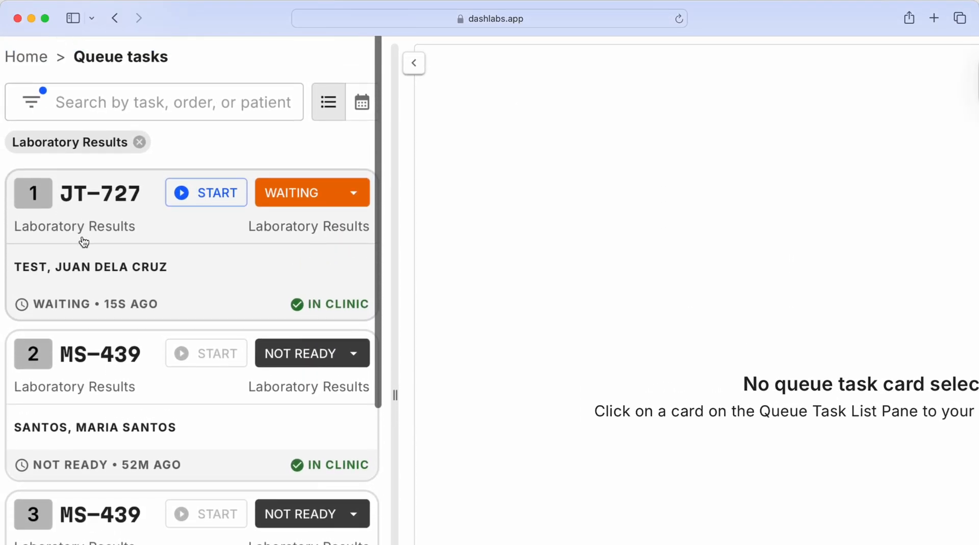
scroll(83, 243, down, 3)
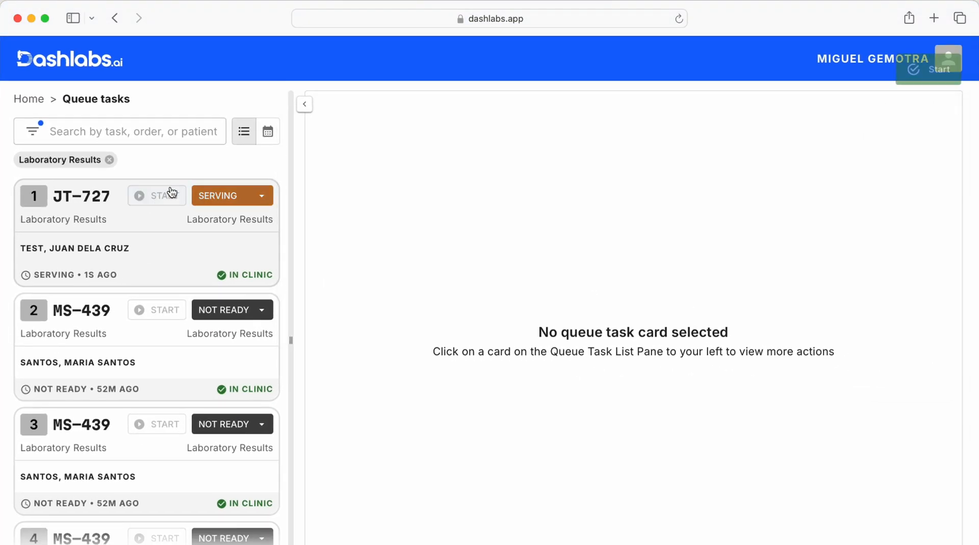
- Open the started task's Complete Blood Count and enter hemoglobin 181, hematocrit 0.50, RBC 10, MCH 36, MCHC 360, RDW-CV 11, RDW-SD 35, reticulocytes 0.5
click(244, 227)
scroll(704, 307, down, 2)
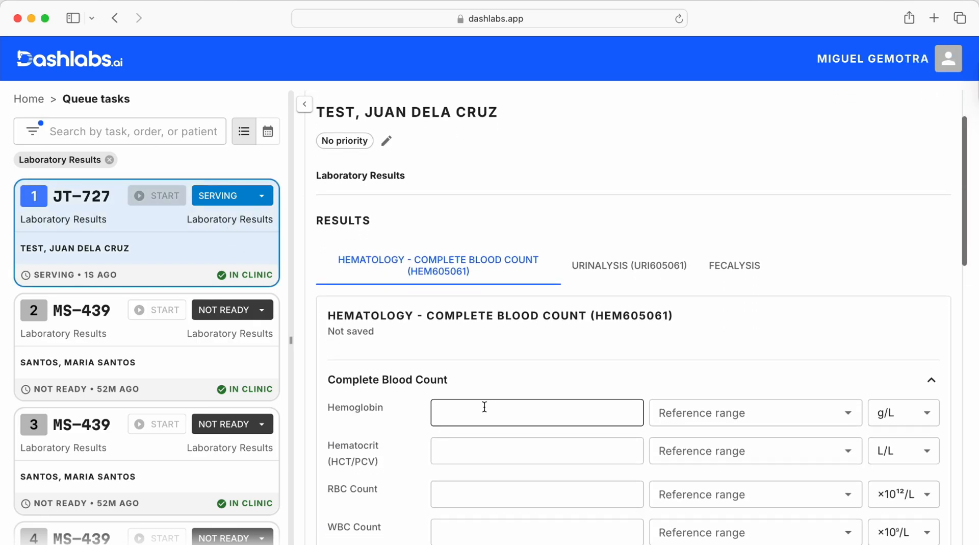
click(483, 407)
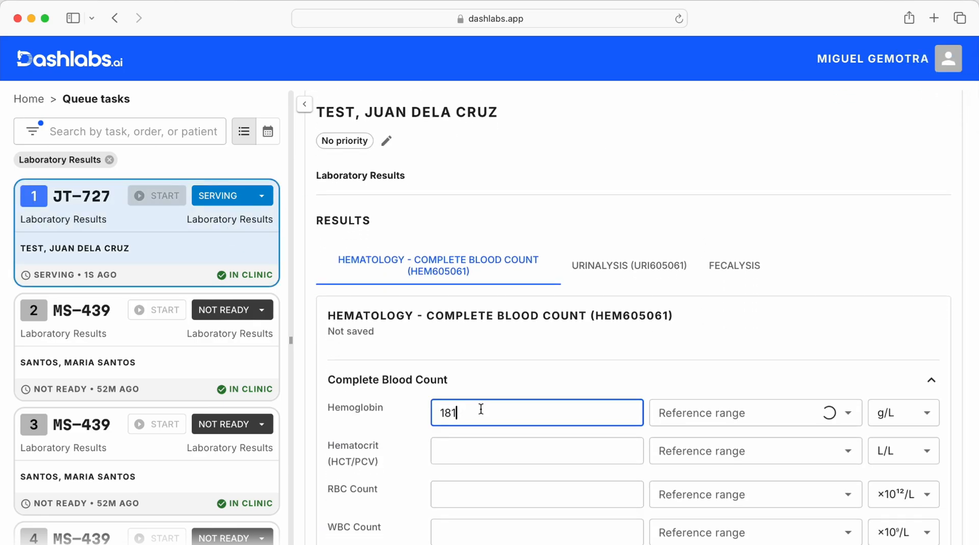
scroll(481, 409, down, 2)
scroll(623, 353, up, 3)
drag(622, 352, 380, 355)
scroll(382, 357, down, 3)
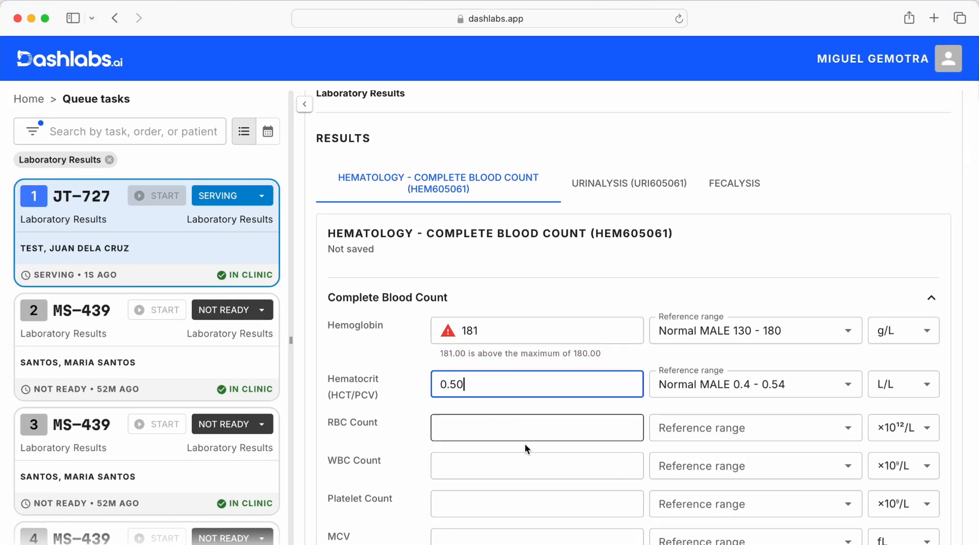
scroll(527, 434, down, 1)
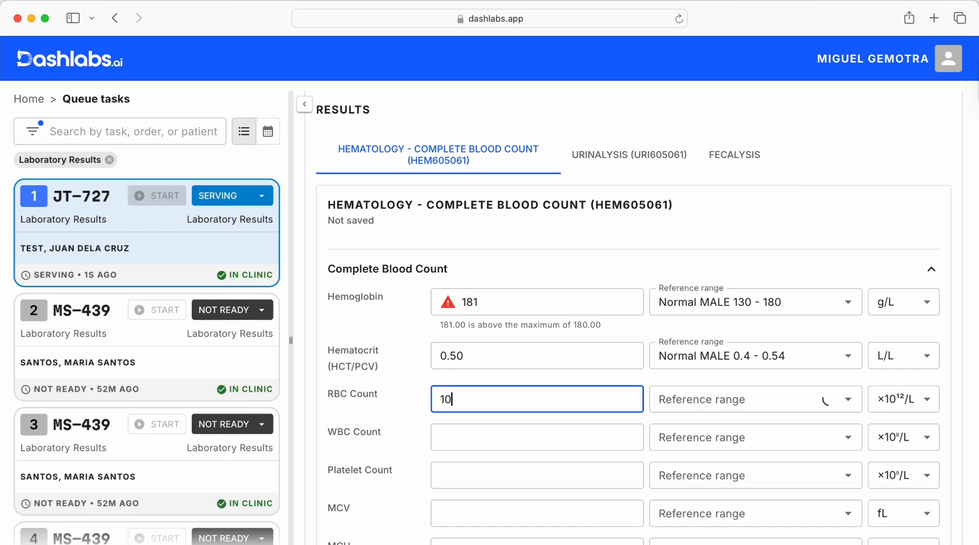
scroll(576, 422, down, 10)
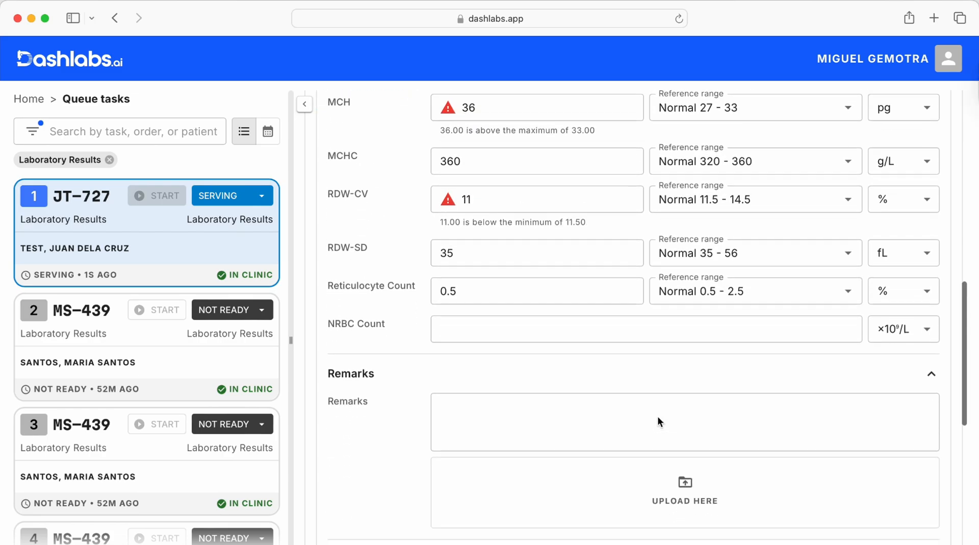
- Assign the first listed person as Signatory 1, the third listed person as Signatory 2 and the listed doctor as Signatory 3
scroll(658, 419, down, 4)
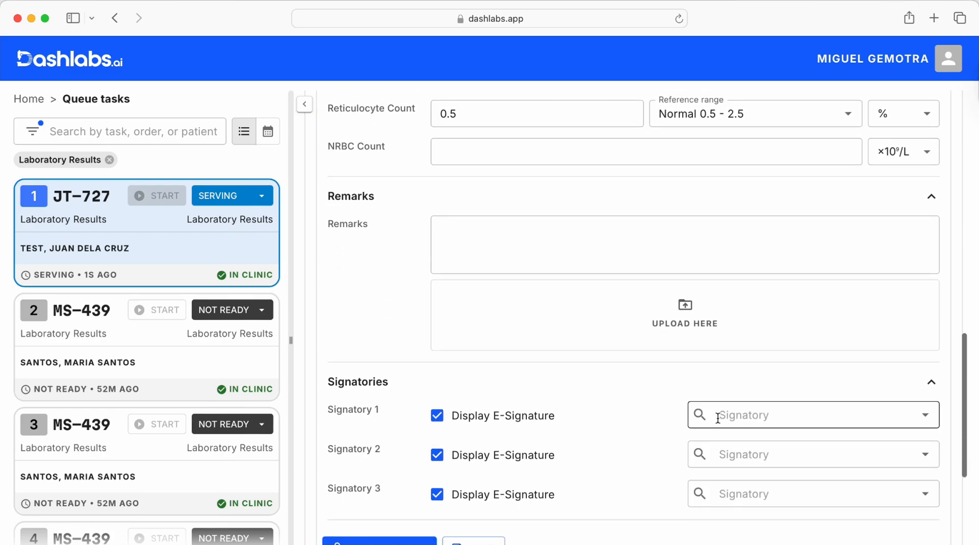
click(719, 416)
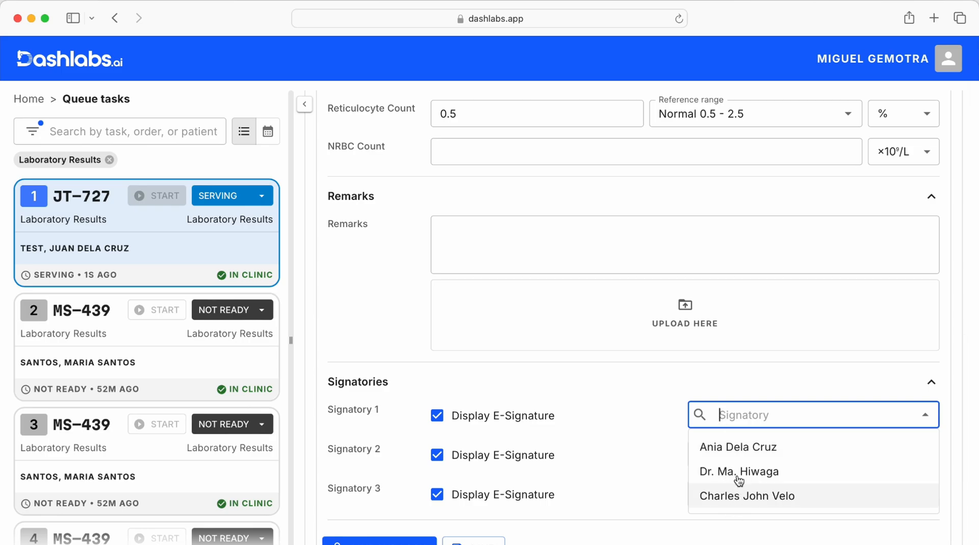
click(739, 452)
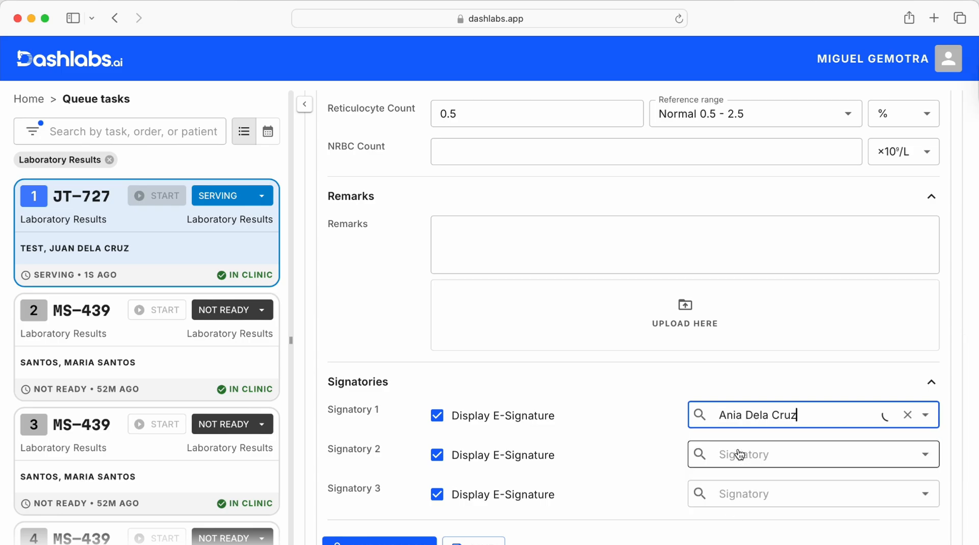
click(739, 454)
click(733, 534)
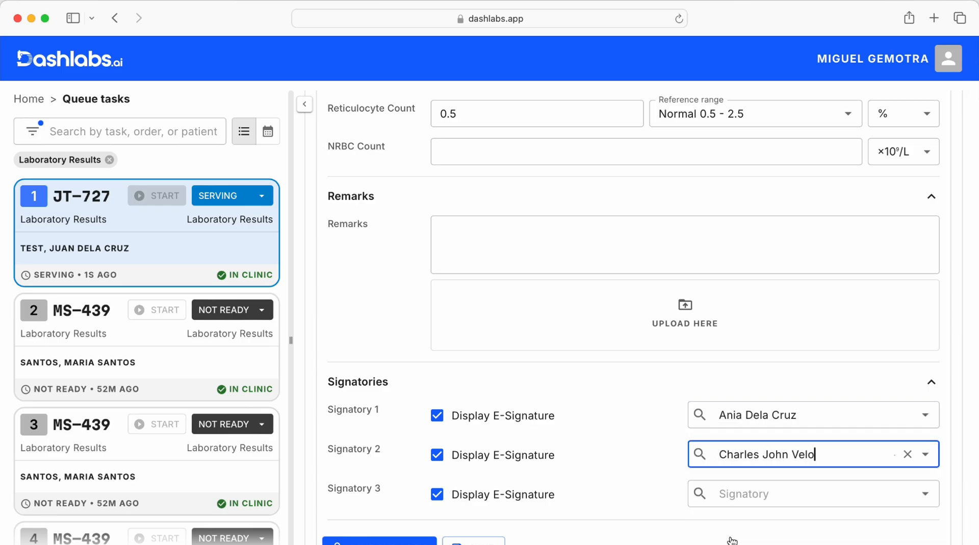
click(745, 494)
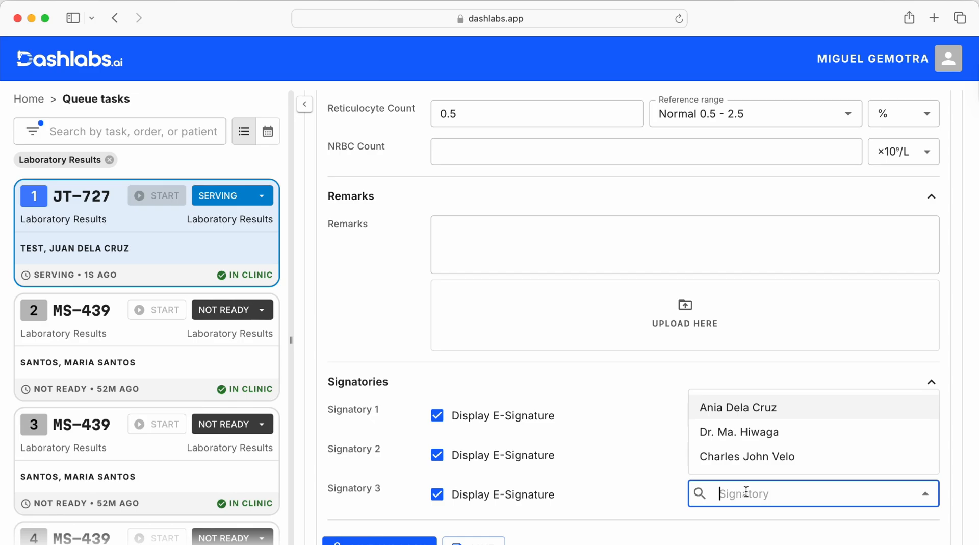
click(746, 436)
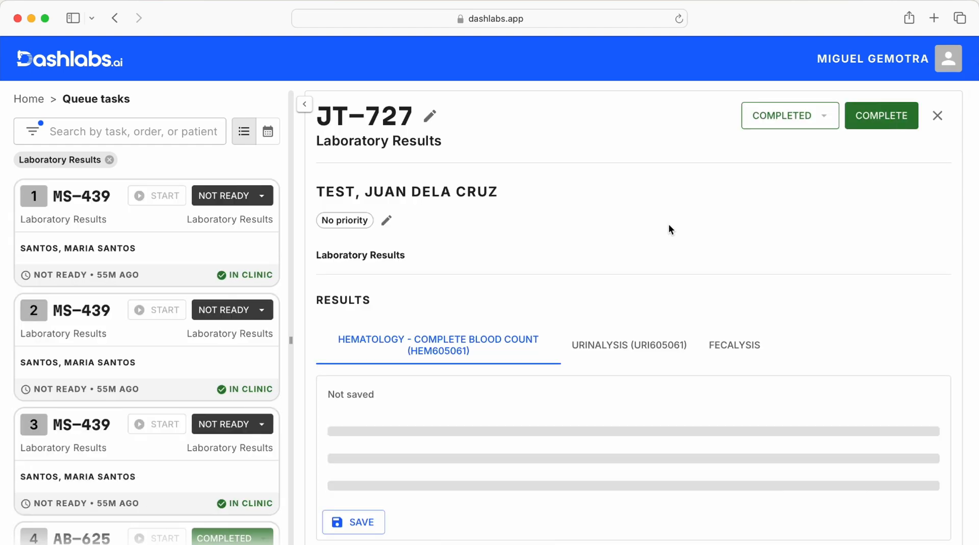
- Download the patient's laboratory results document and review the Complete Blood Count, signatories, Fecalysis and Urinalysis reports
scroll(668, 228, down, 8)
click(335, 342)
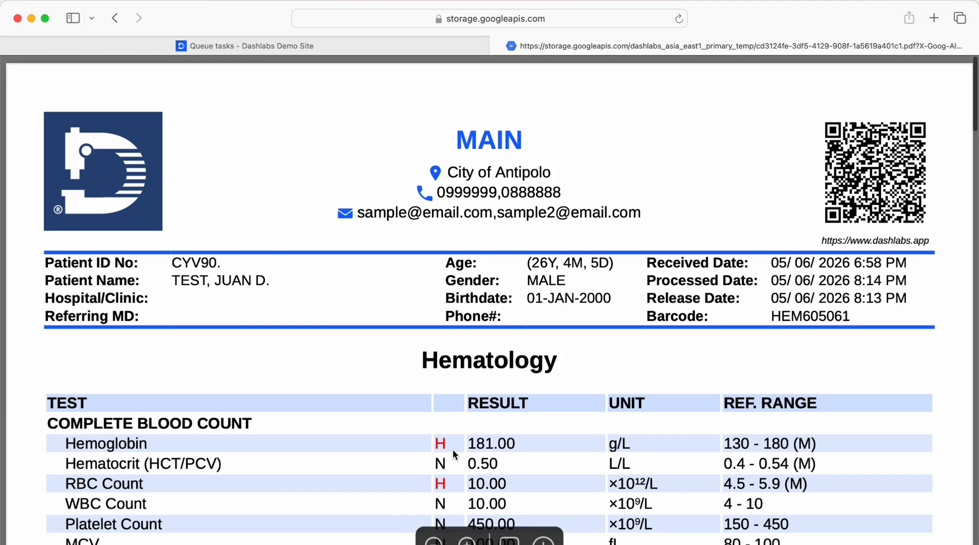
scroll(439, 175, down, 10)
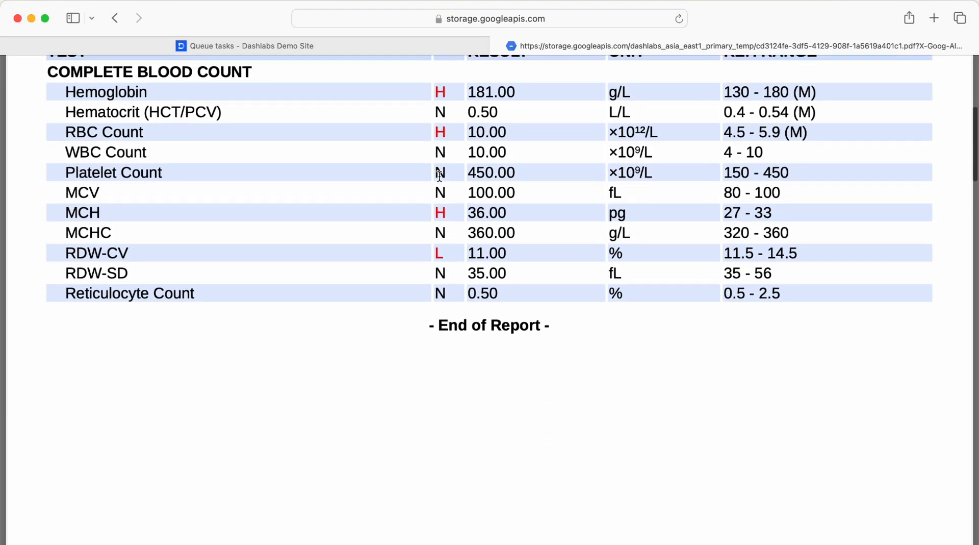
key(super+minus)
scroll(441, 184, down, 10)
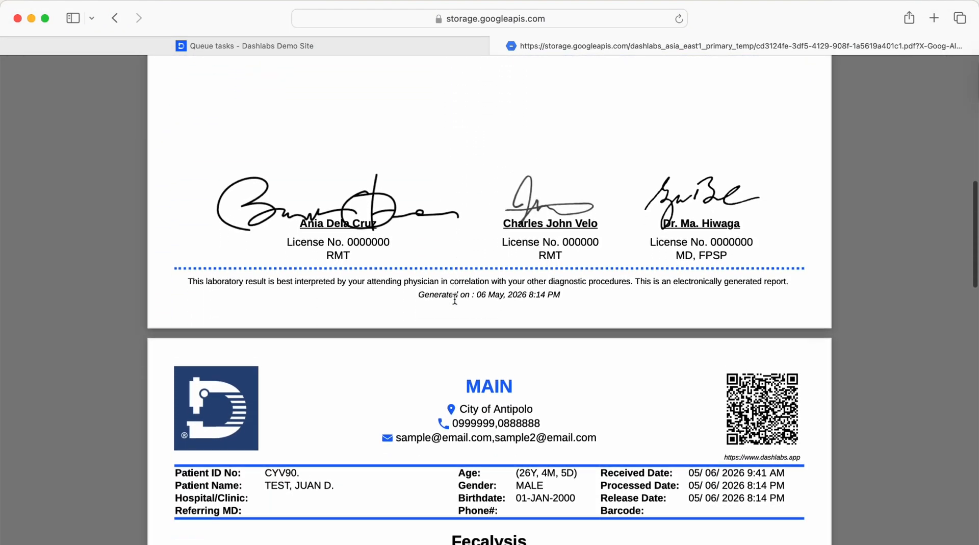
scroll(455, 299, down, 20)
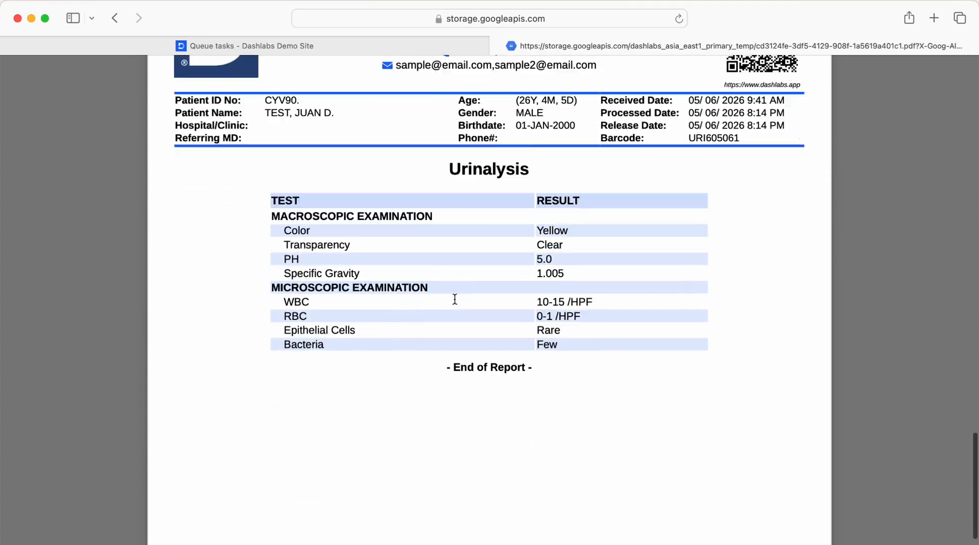
click(498, 45)
- Return to the home page, open the Nurse Station - Vital Signs queue tasks, and call and open the first waiting patient
scroll(399, 218, up, 15)
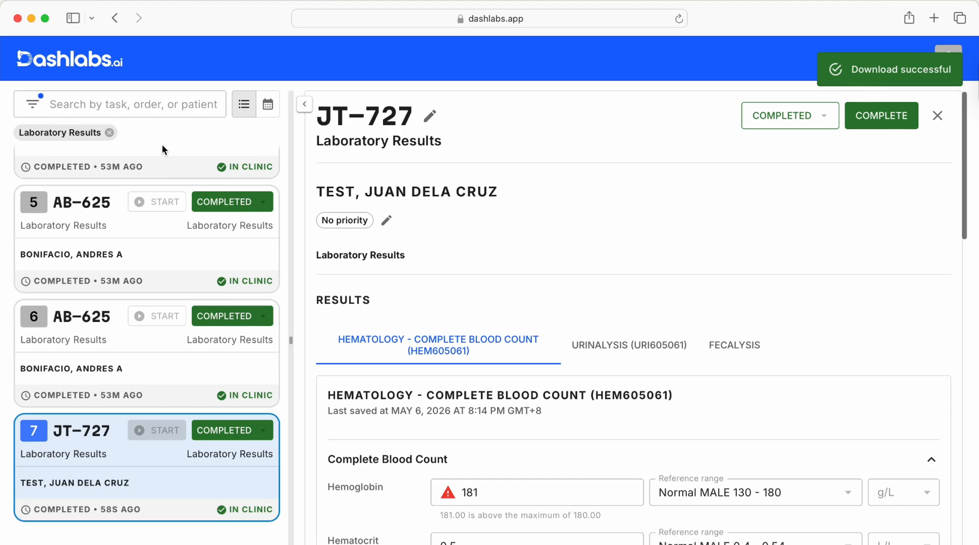
scroll(161, 143, up, 15)
click(39, 99)
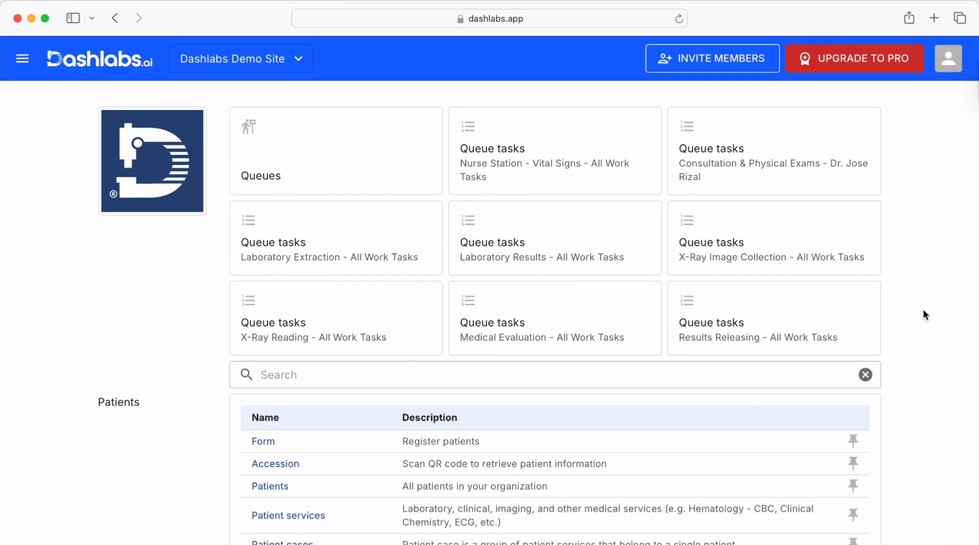
click(551, 153)
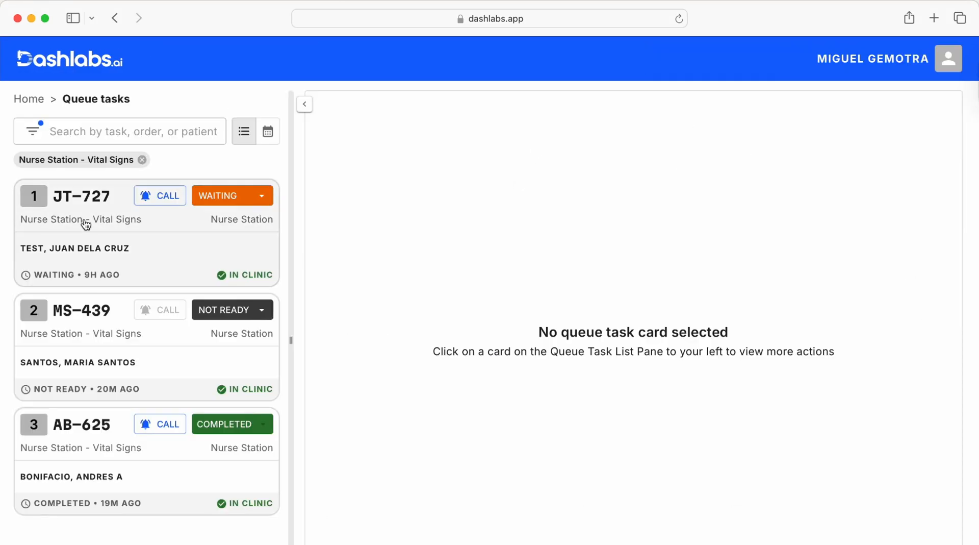
scroll(84, 222, up, 3)
scroll(262, 393, down, 5)
scroll(147, 507, down, 3)
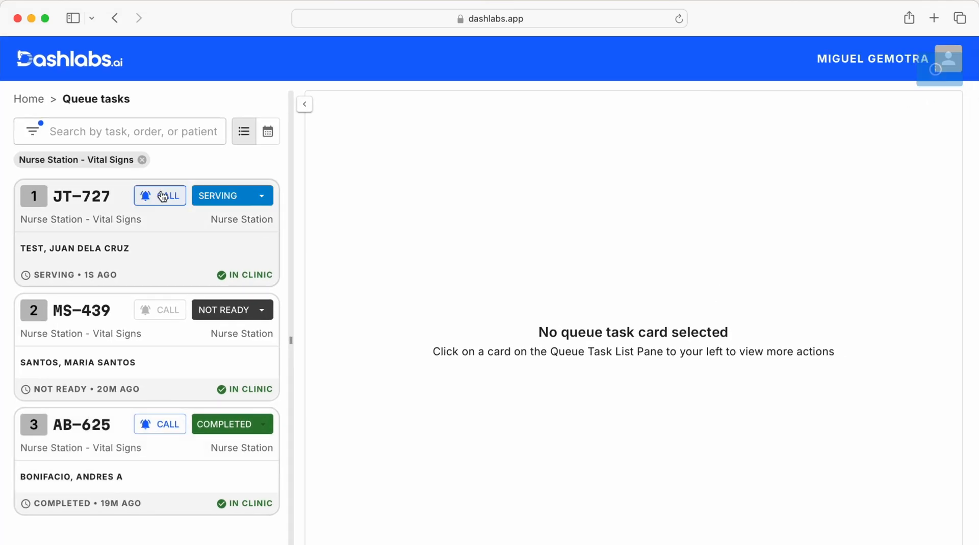
click(237, 258)
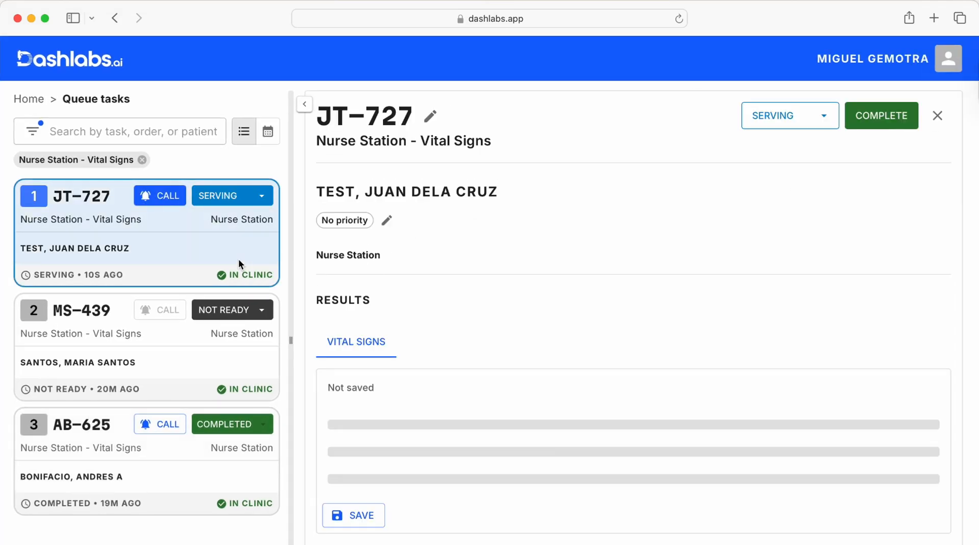
- Enter height 175 cm, weight 80 kg and blood pressure 100/60 in Vital Signs, and save and lock the results
scroll(787, 295, down, 2)
scroll(787, 296, down, 5)
click(498, 179)
text(175)
click(478, 213)
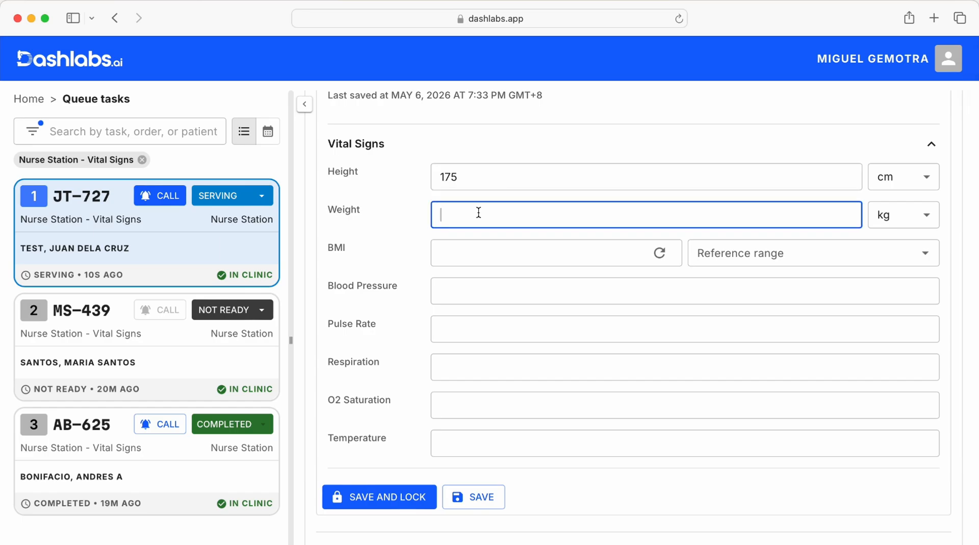
click(483, 294)
text(100/60)
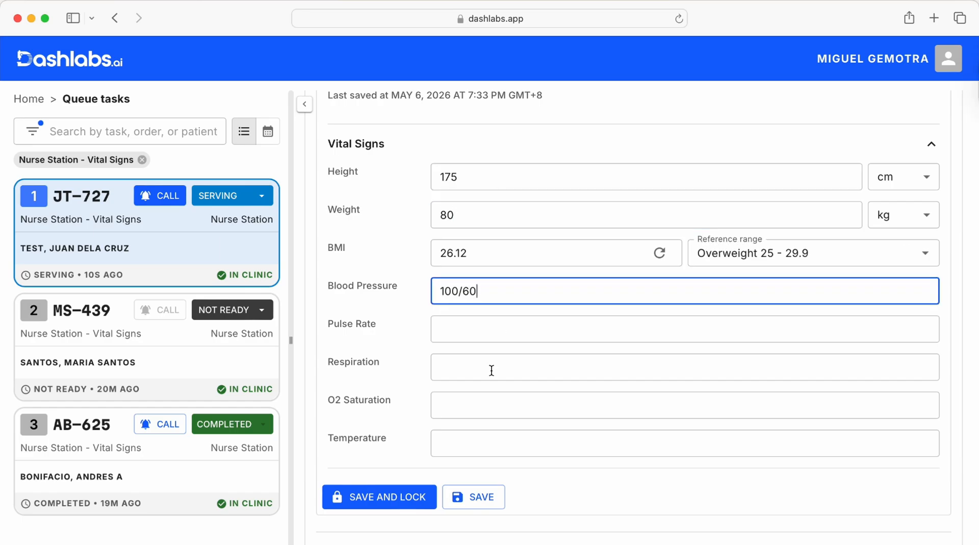
click(462, 497)
click(411, 498)
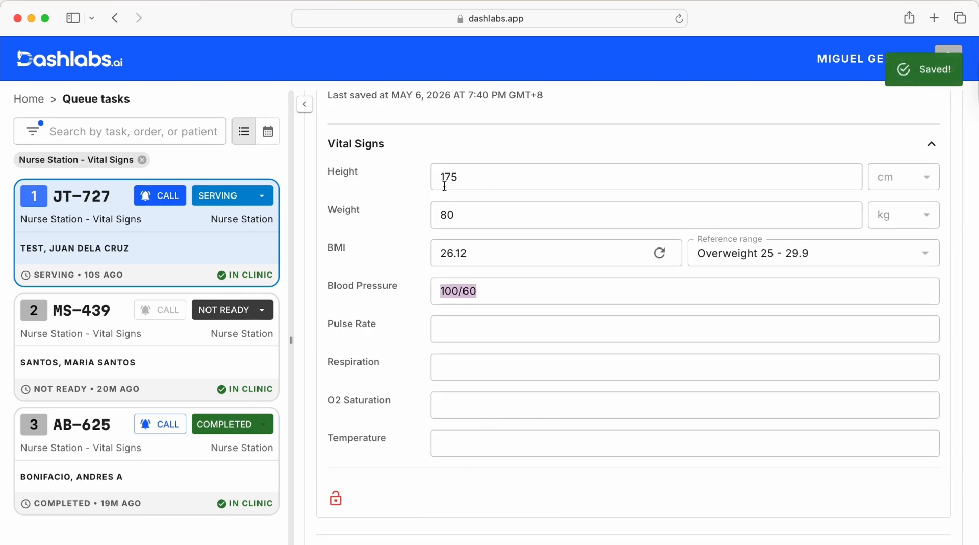
- Assign Dr. Jose Rizal as the server for the patient's next Consultation & Physical Exams queue
scroll(459, 321, down, 5)
click(847, 338)
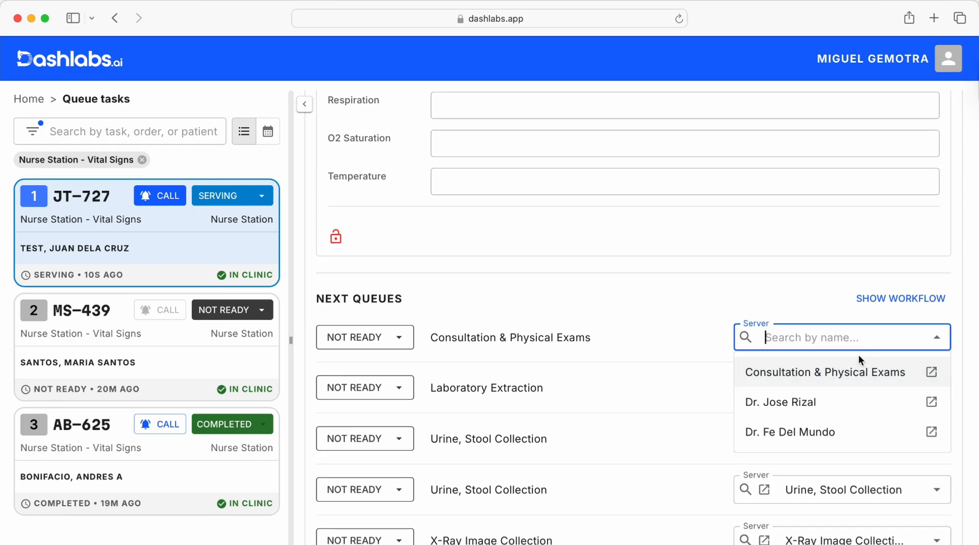
click(767, 398)
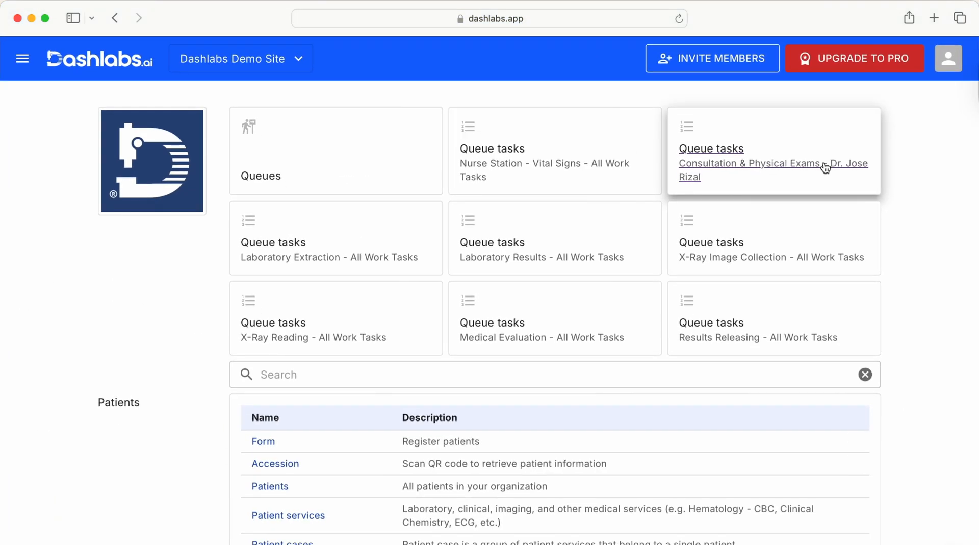
- Open the Consultation & Physical Exams queue tasks for Dr. Jose Rizal and call and open the waiting patient
click(825, 169)
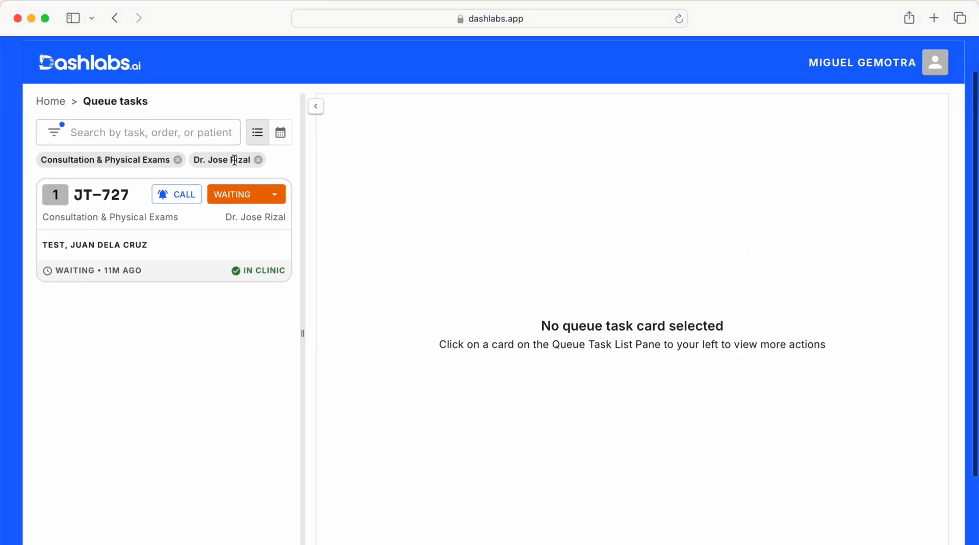
click(185, 228)
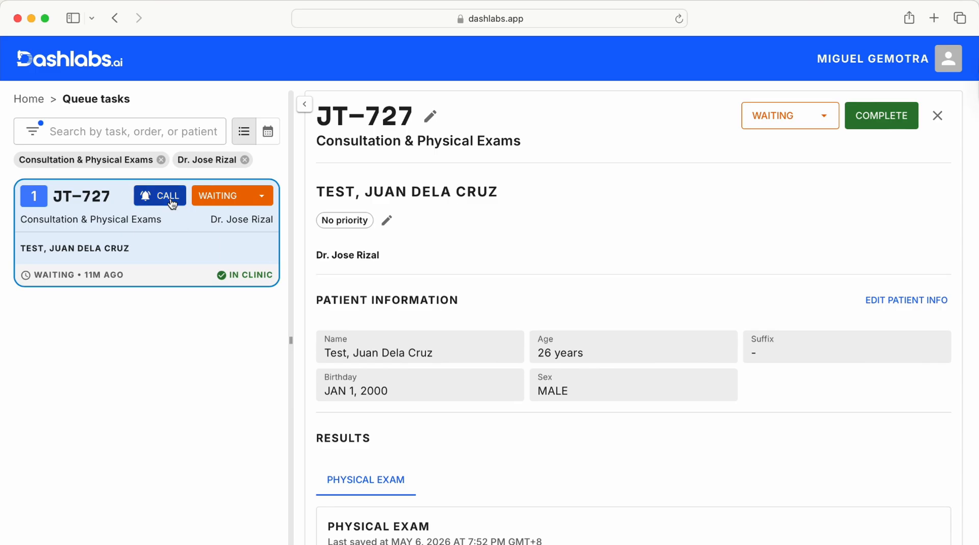
scroll(627, 337, down, 10)
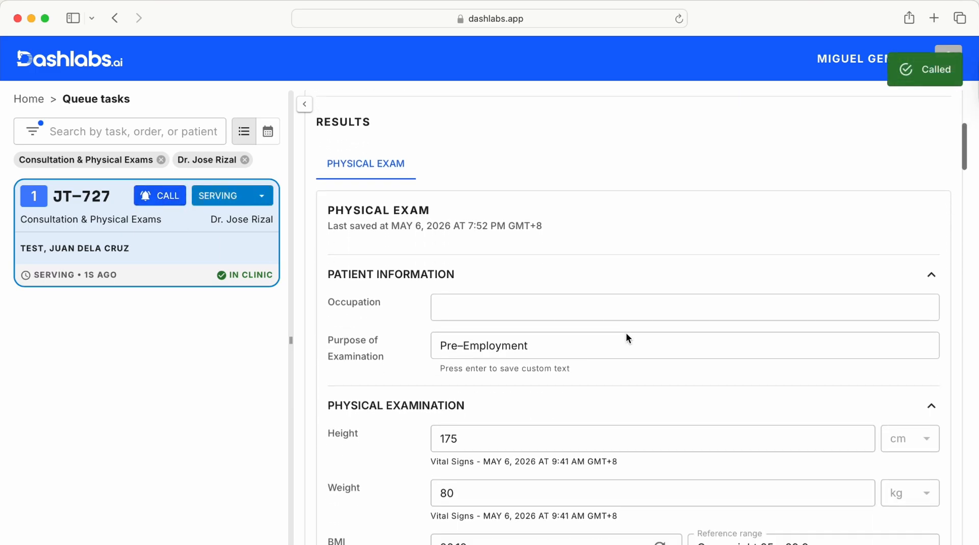
- Enter Software Developer as the occupation and check the height, weight, BMI and blood pressure carried over into the Physical Exam
click(543, 284)
scroll(610, 227, down, 5)
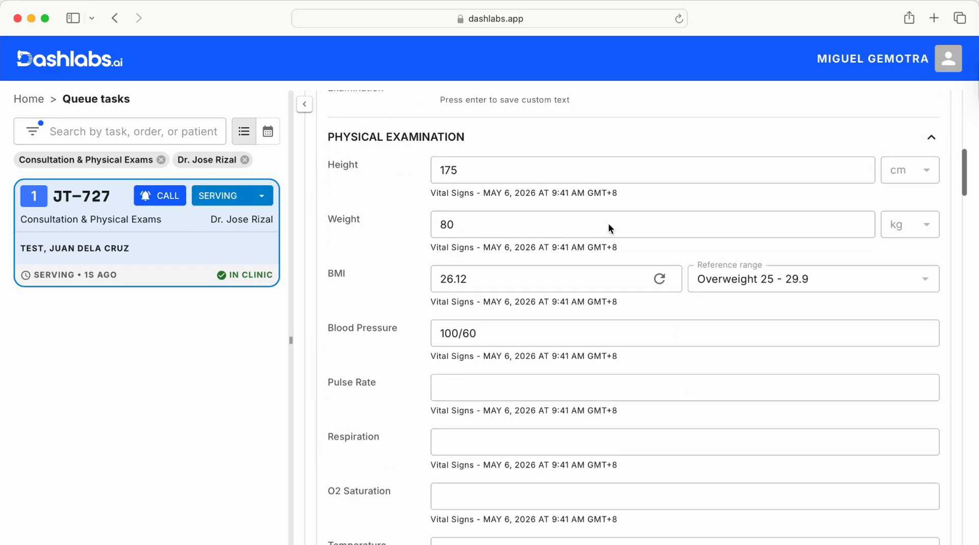
scroll(595, 190, up, 3)
drag(602, 272, 328, 279)
scroll(546, 327, down, 15)
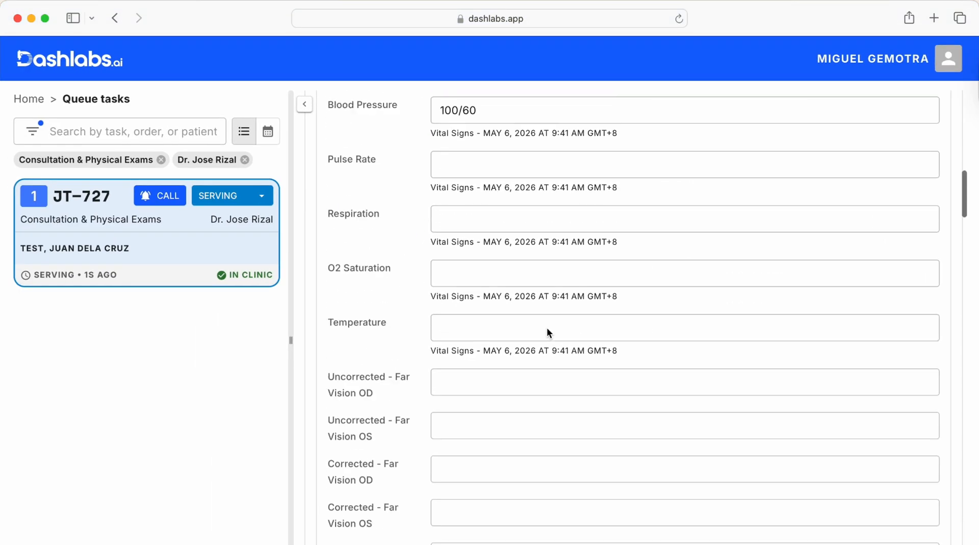
- Set the extremities findings to Abnormal, answer the last symptom questions with None, and save the Physical Exam
click(515, 206)
click(507, 246)
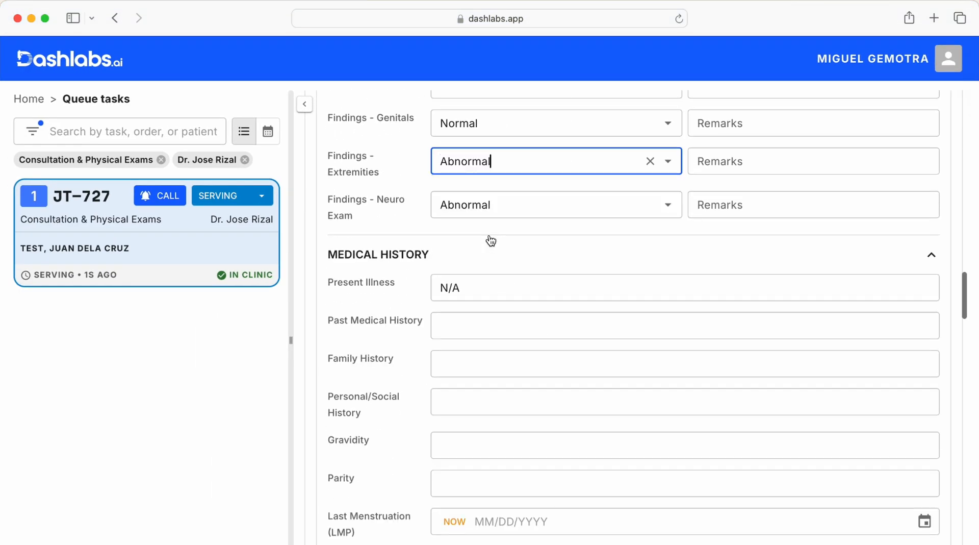
scroll(542, 290, down, 15)
click(532, 276)
click(516, 313)
click(512, 318)
click(507, 350)
scroll(509, 352, down, 15)
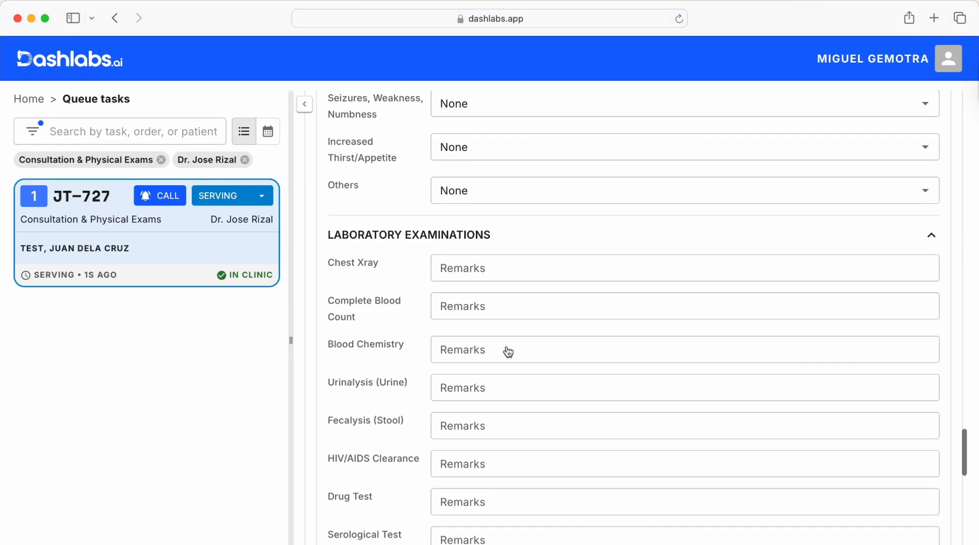
scroll(509, 352, down, 10)
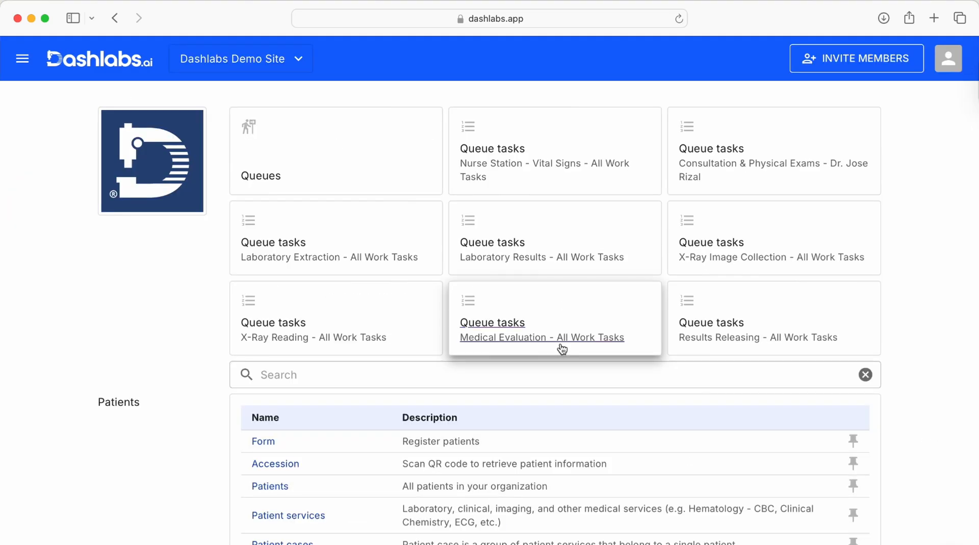
- Open the Medical Evaluation queue tasks, start the first waiting task and open the patient's Physical Exam for evaluation
click(562, 349)
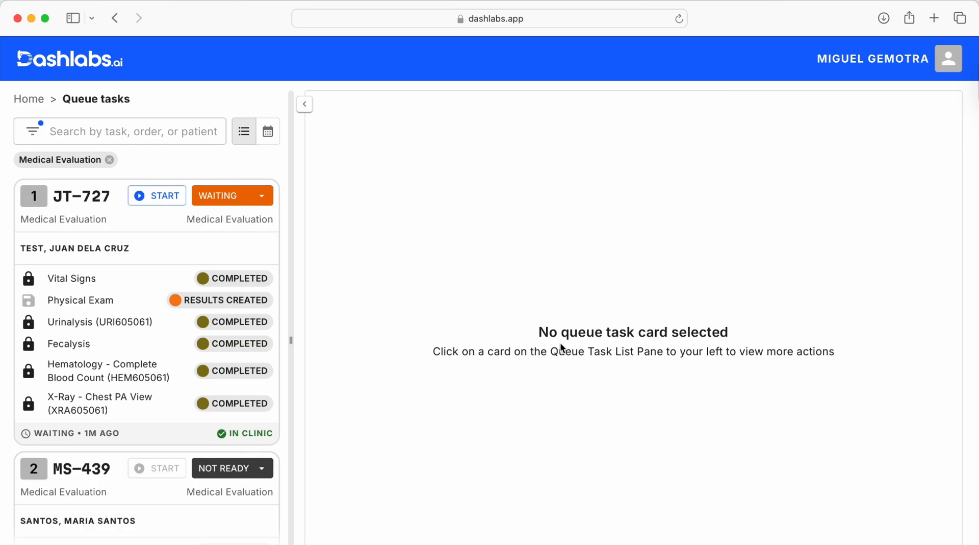
scroll(199, 305, up, 5)
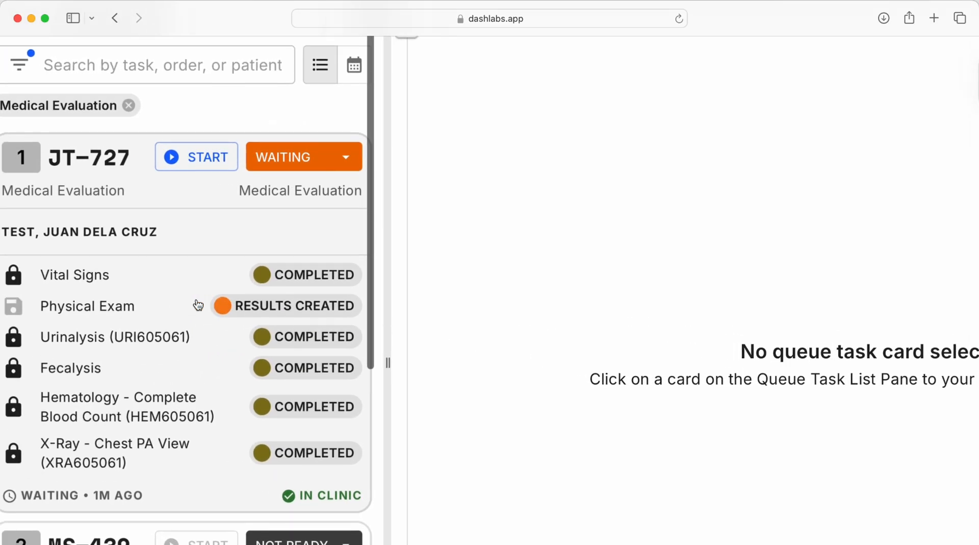
scroll(198, 305, down, 5)
click(170, 209)
scroll(555, 223, down, 3)
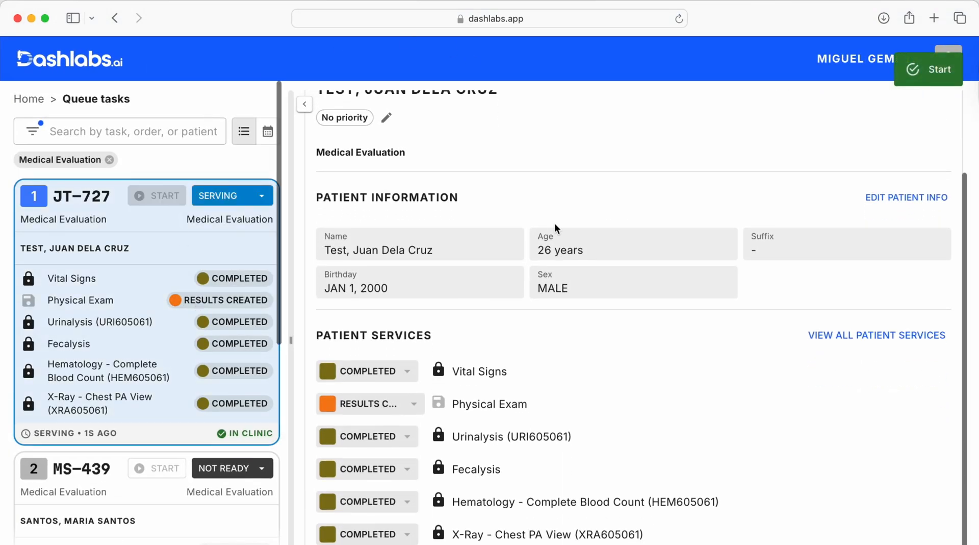
click(497, 373)
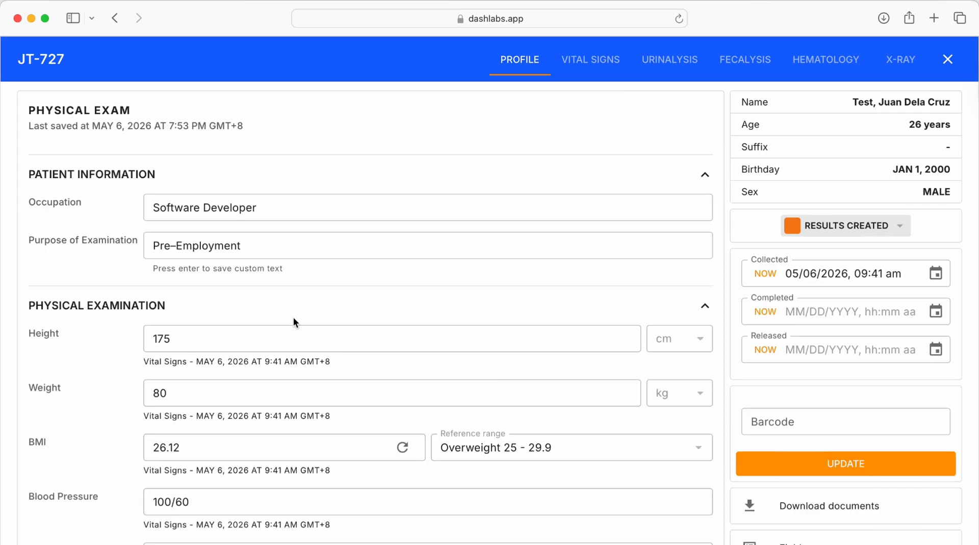
- Review the Physical Exam alongside the patient's vital signs, urinalysis, fecalysis, hematology and X-ray results
scroll(293, 321, down, 15)
scroll(294, 322, down, 15)
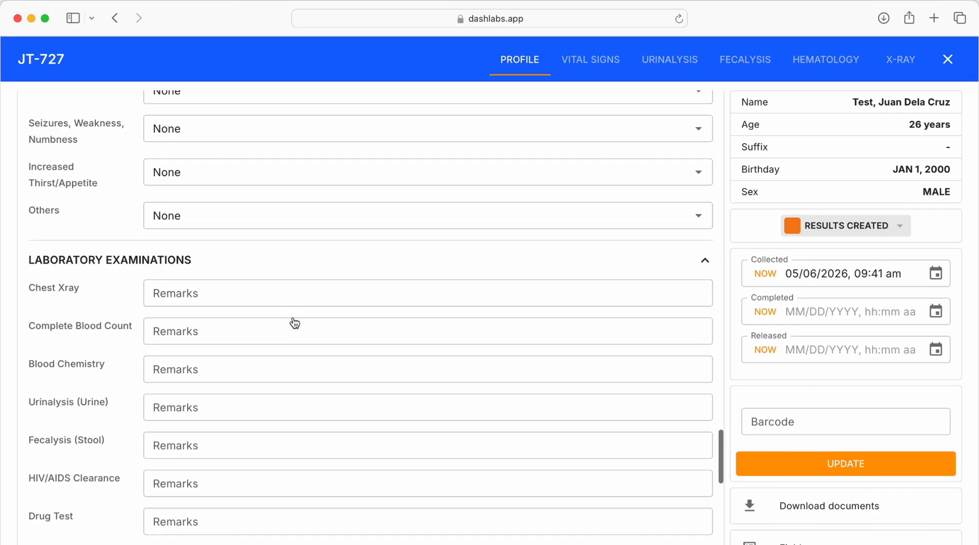
scroll(293, 324, up, 2)
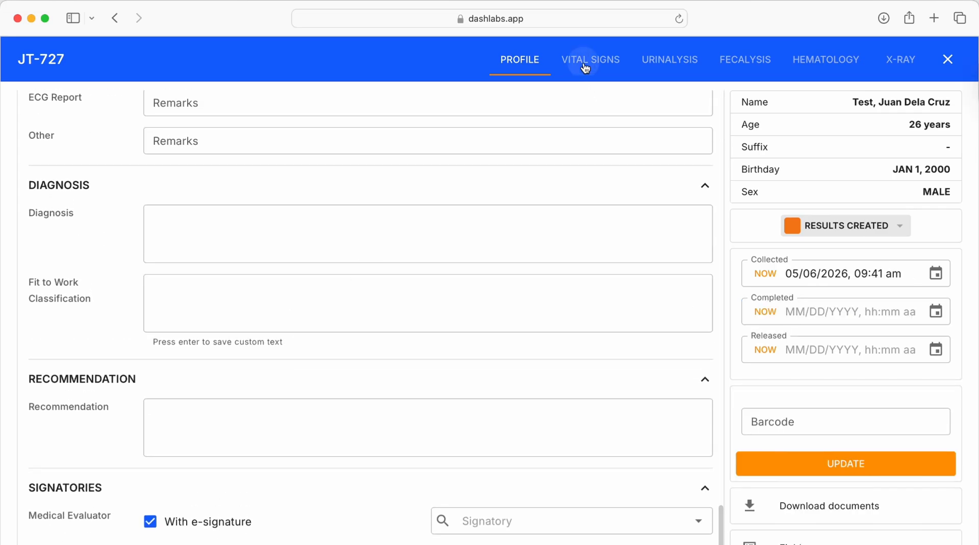
click(586, 68)
scroll(398, 292, down, 5)
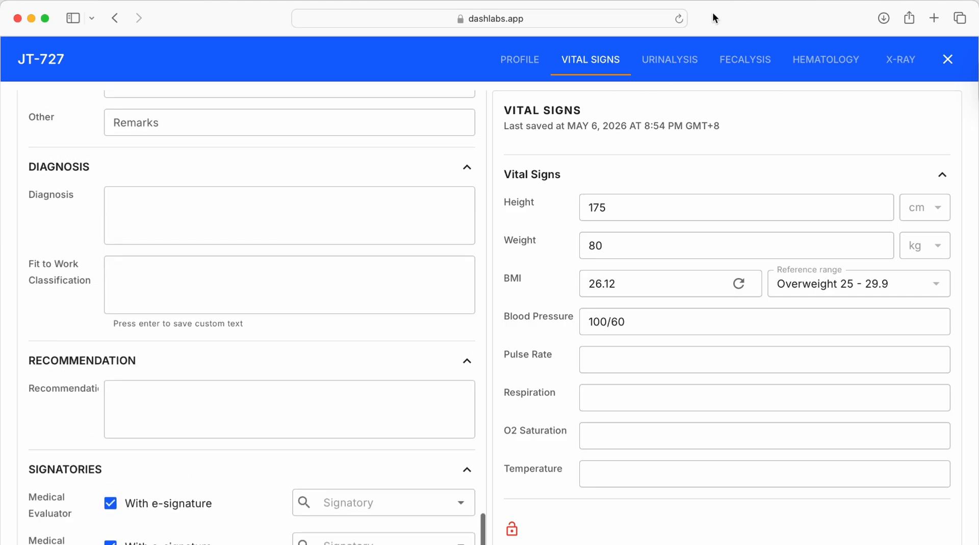
click(669, 59)
scroll(699, 247, down, 6)
click(745, 59)
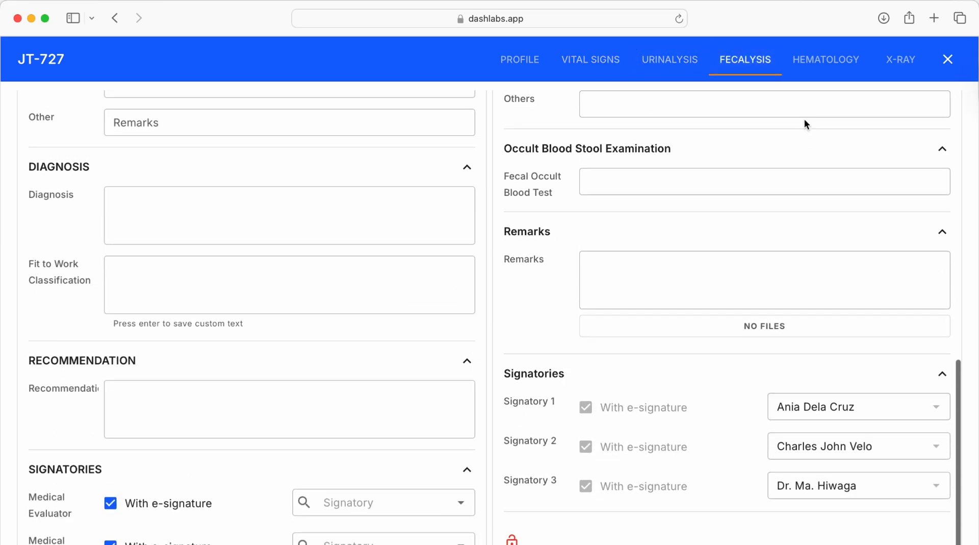
click(826, 59)
click(896, 66)
scroll(729, 330, down, 7)
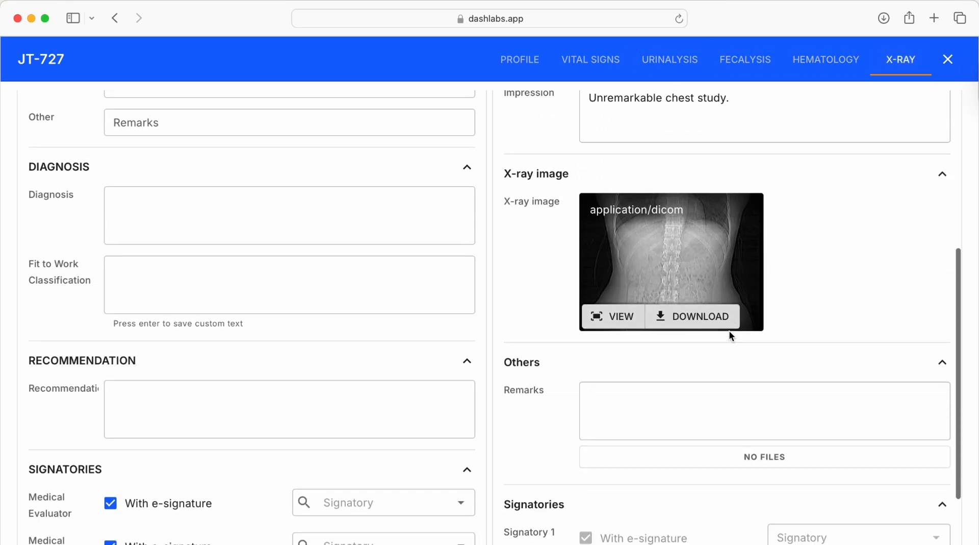
- Set the Fit to Work Classification to Class B - Fit to work with minor condition, and sign and lock the Physical Exam
click(345, 282)
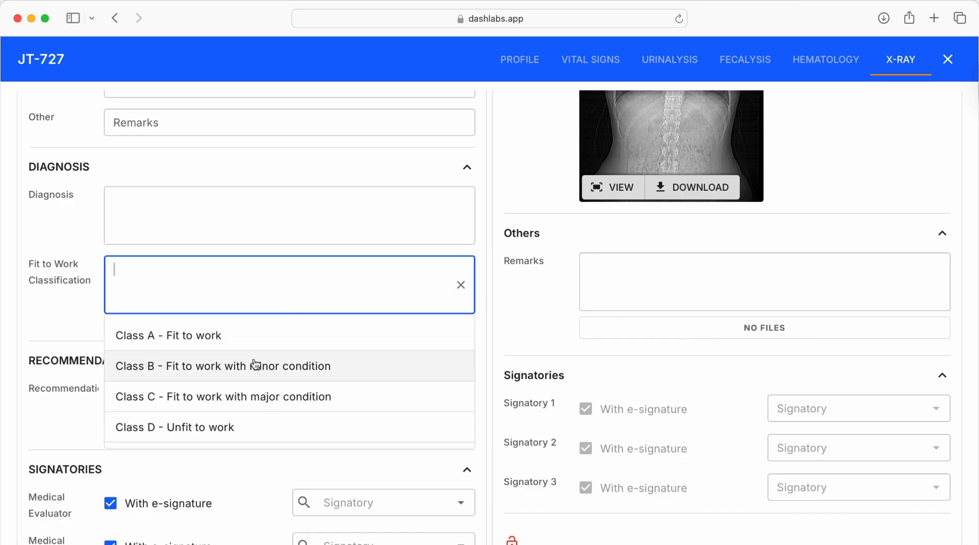
click(252, 363)
scroll(253, 365, down, 1)
click(345, 471)
click(326, 498)
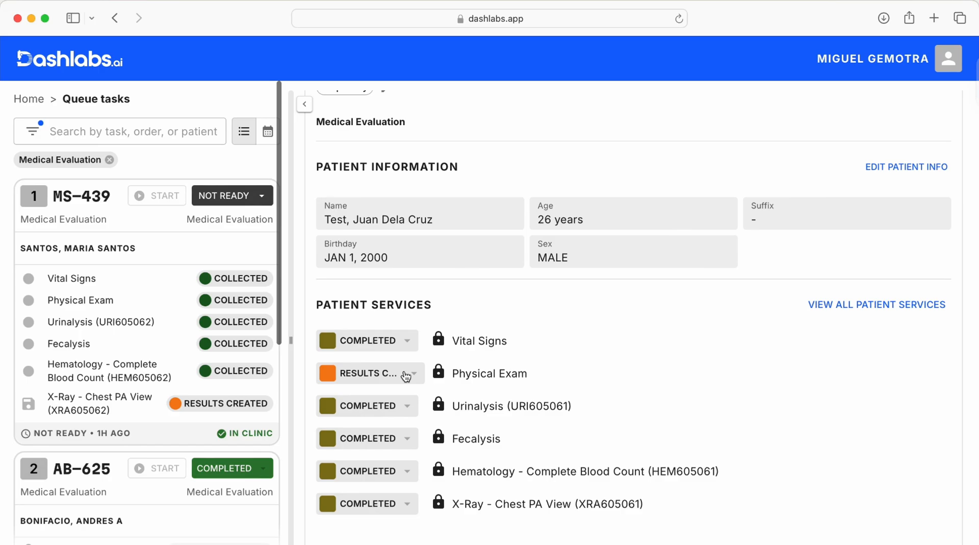
- Mark the patient's Physical Exam service as Completed and open the Results Releasing queue tasks from the home page
click(406, 372)
click(371, 479)
scroll(464, 322, up, 3)
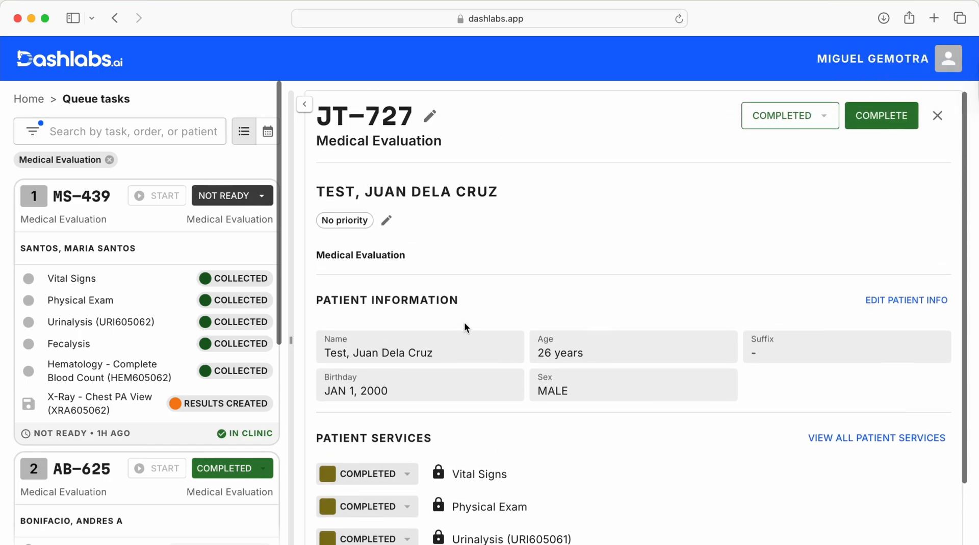
click(28, 99)
click(734, 324)
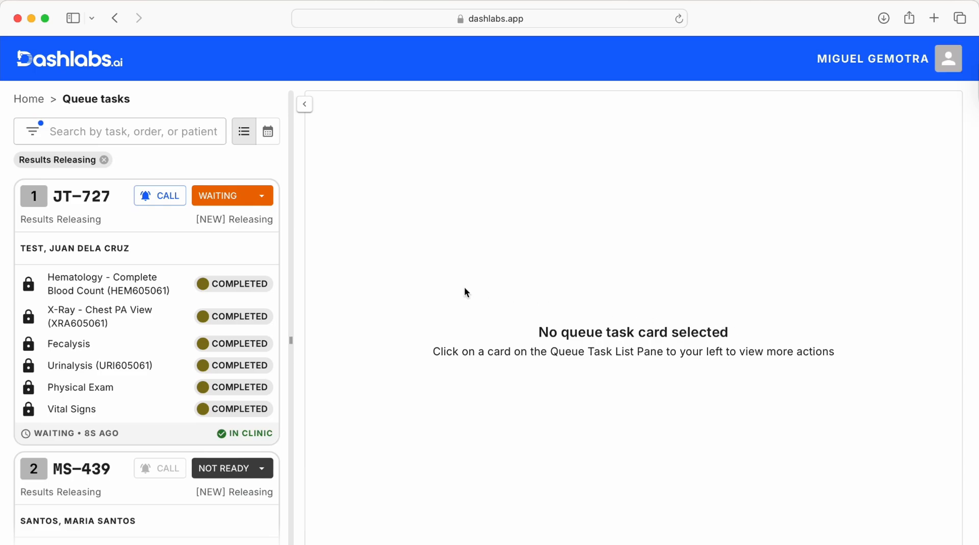
- Call the first waiting patient in Results Releasing and download all of their result documents
click(216, 247)
click(164, 196)
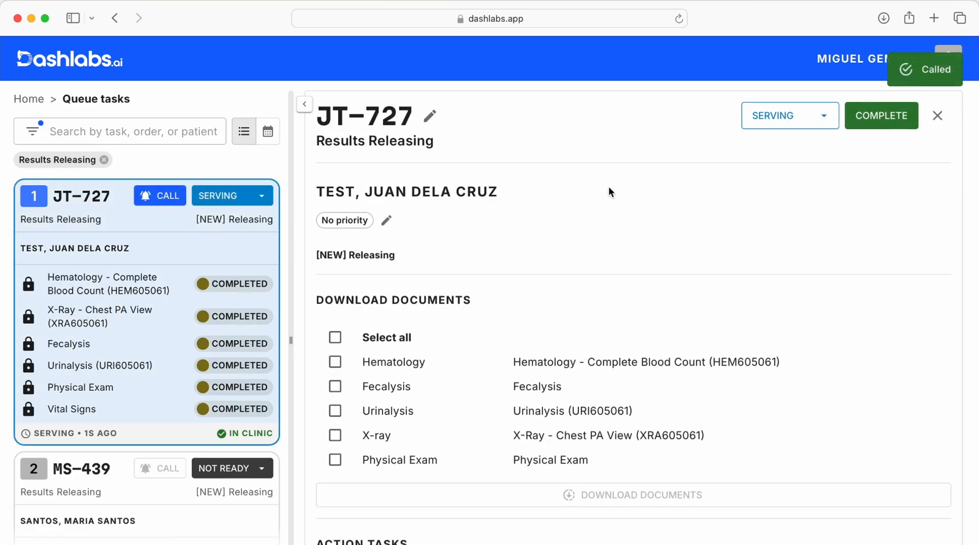
scroll(608, 185, down, 2)
click(335, 296)
click(368, 442)
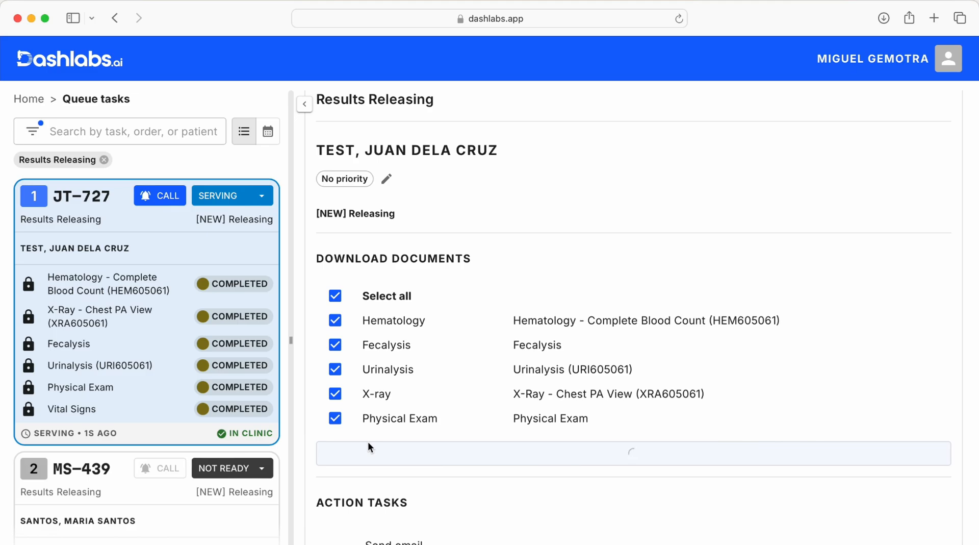
- Look through the downloaded results PDF, including the chest X-ray and physical exam reports, and return to the queue task
scroll(368, 443, up, 2)
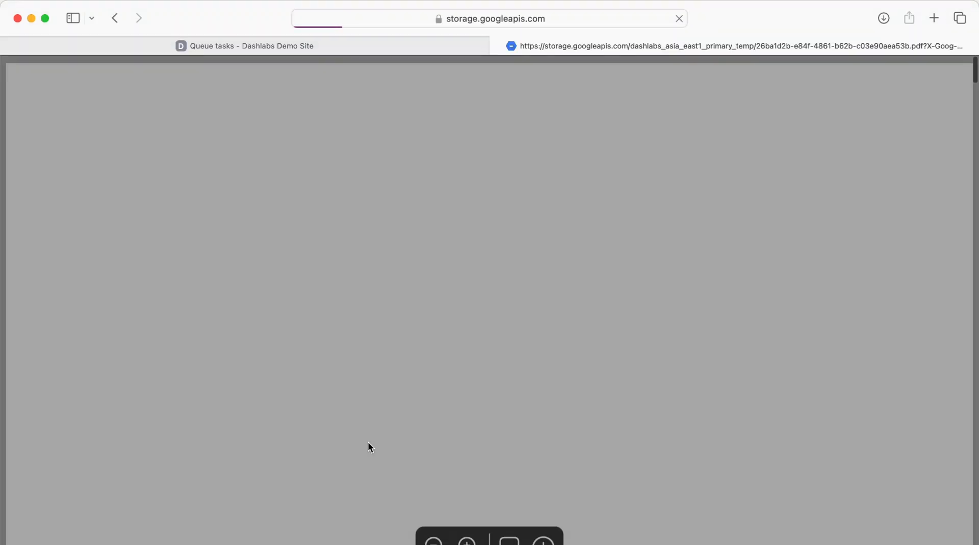
scroll(367, 444, down, 15)
scroll(366, 446, down, 20)
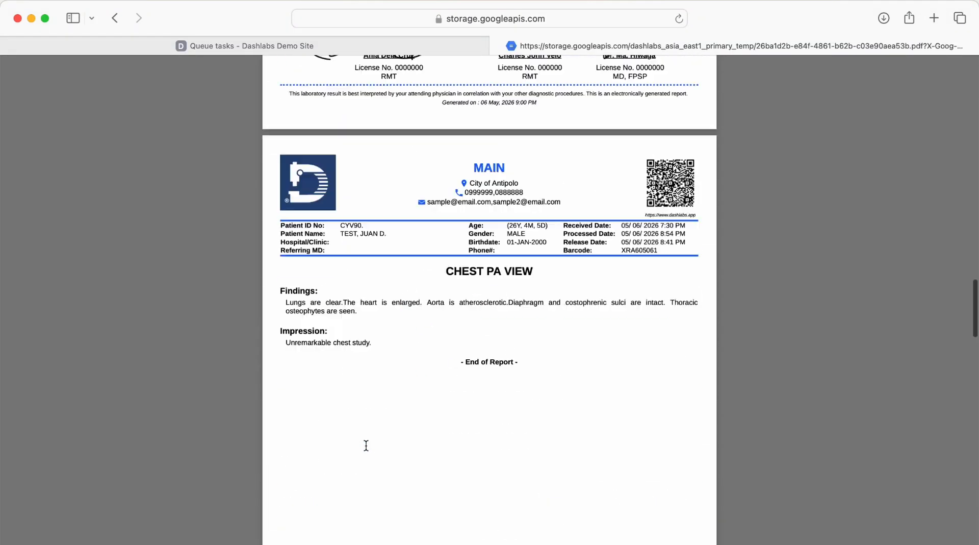
scroll(366, 446, down, 5)
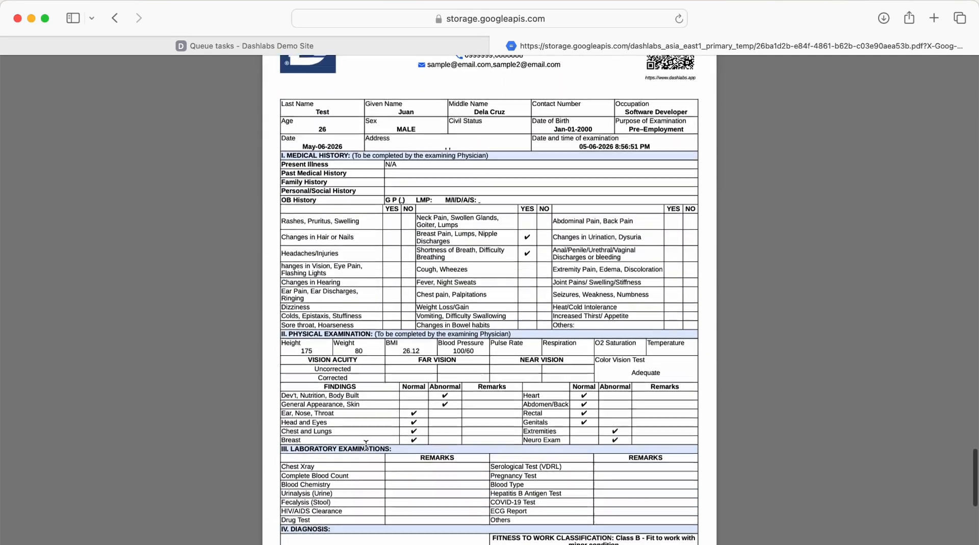
click(255, 43)
- Run the Send email action task with the Hematology, Fecalysis, Urinalysis, X-ray and Physical Exam documents attached
scroll(511, 341, down, 3)
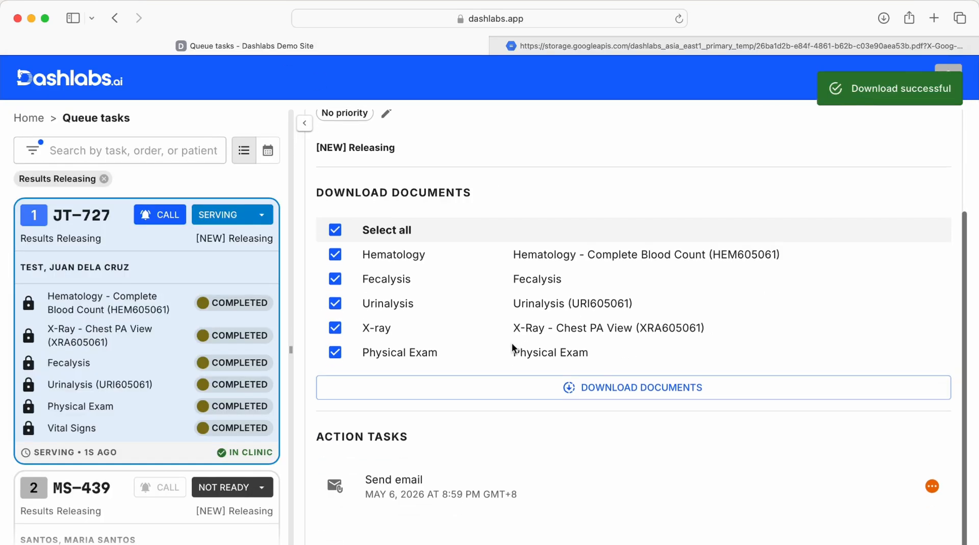
click(518, 441)
scroll(496, 415, down, 6)
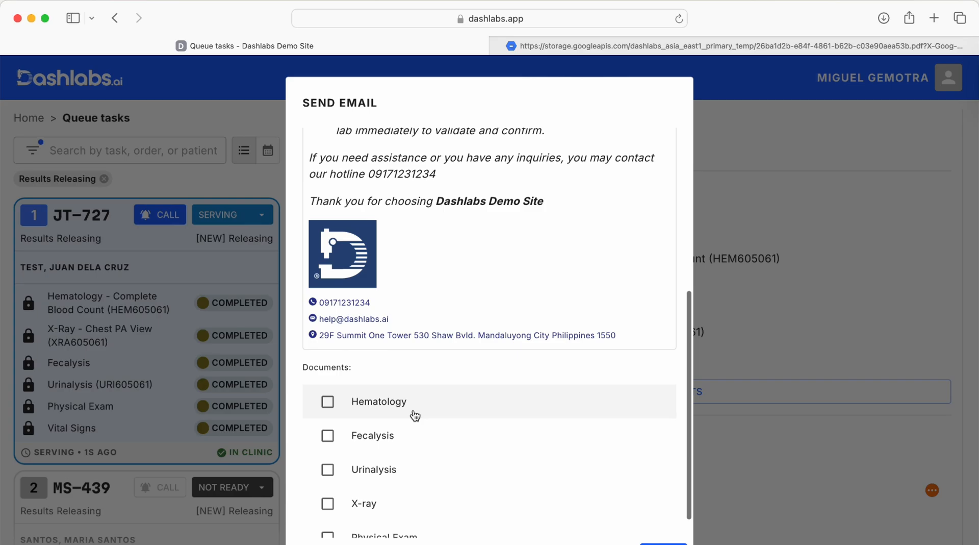
click(412, 407)
click(406, 433)
click(401, 462)
scroll(399, 472, down, 1)
click(393, 478)
click(385, 510)
click(663, 543)
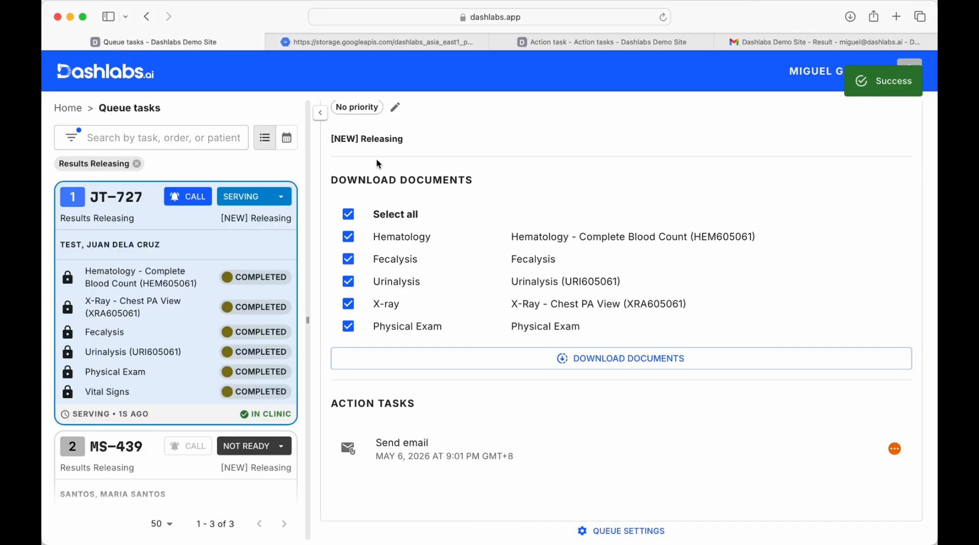
- Mark the patient's Results Releasing queue task as completed and confirm it
scroll(549, 190, up, 3)
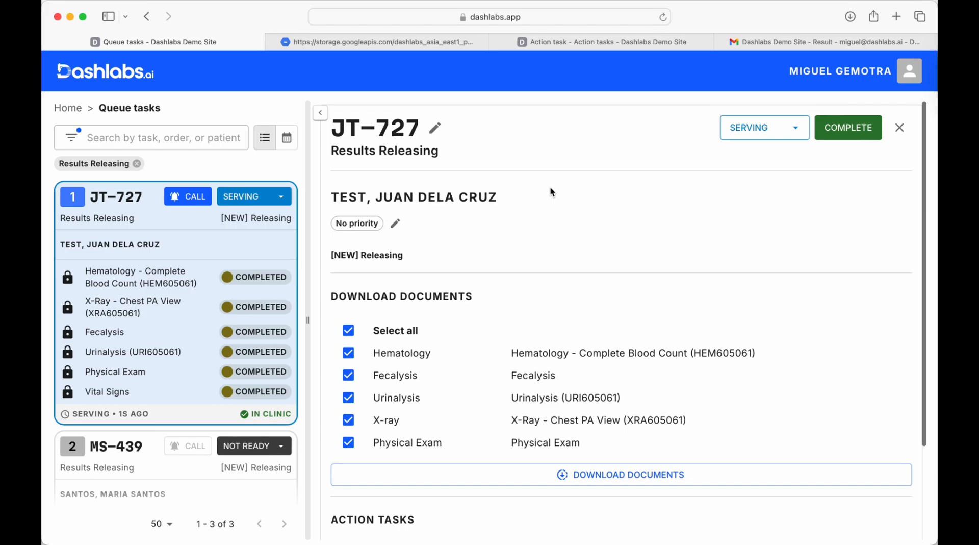
click(828, 124)
click(856, 175)
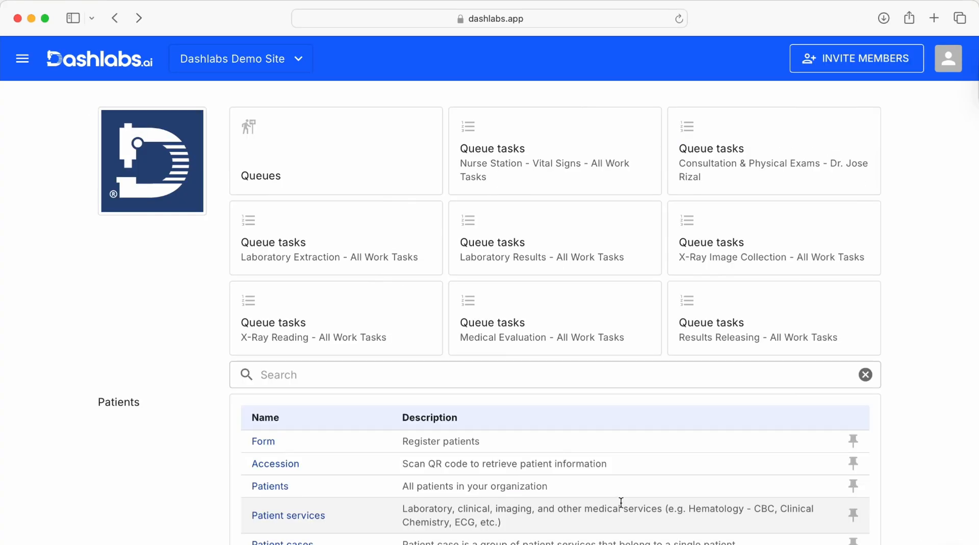
- Search the home page for "order", open the Orders list and start a document download from it
click(408, 367)
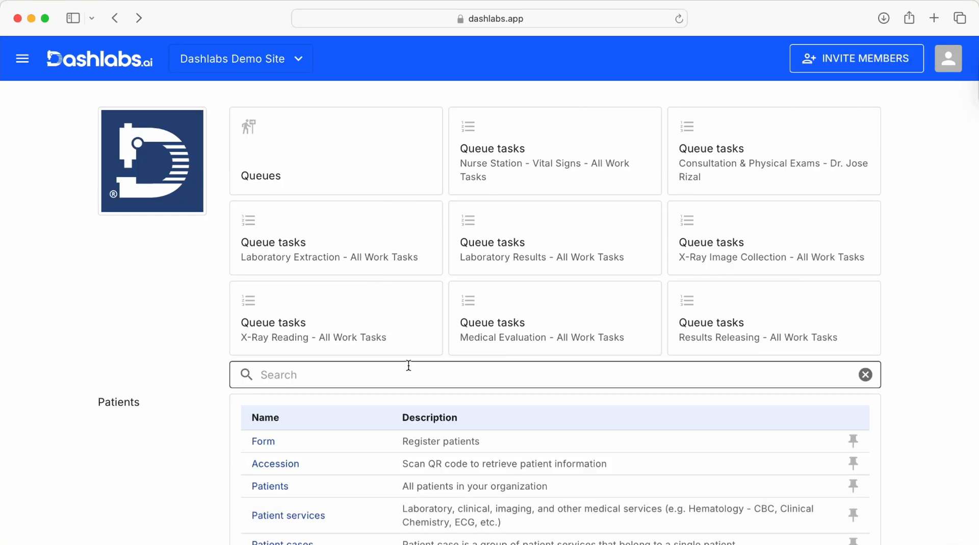
text(order)
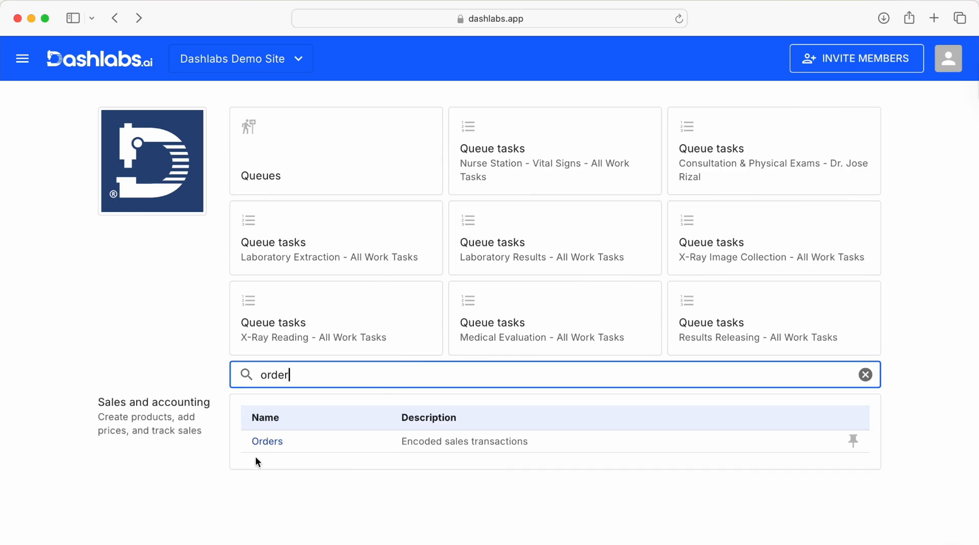
click(258, 440)
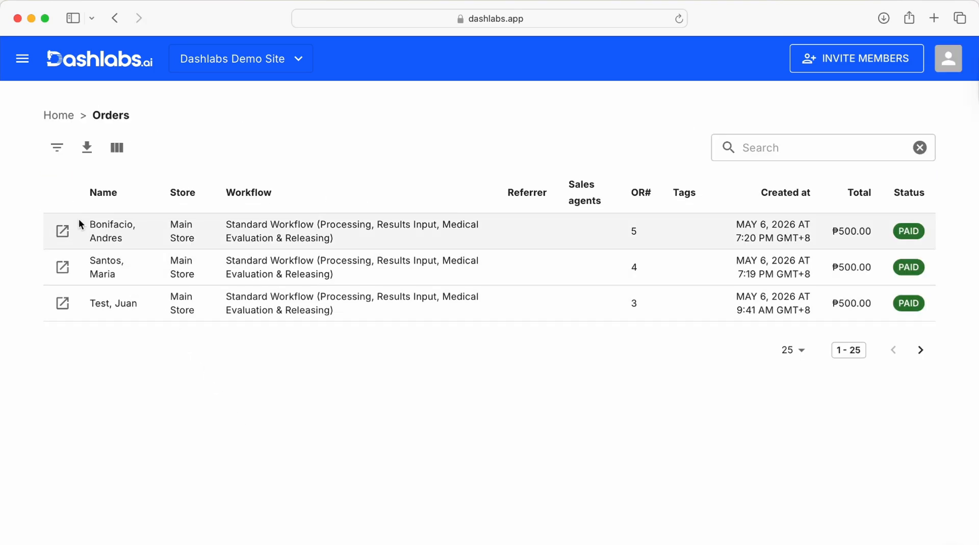
click(86, 147)
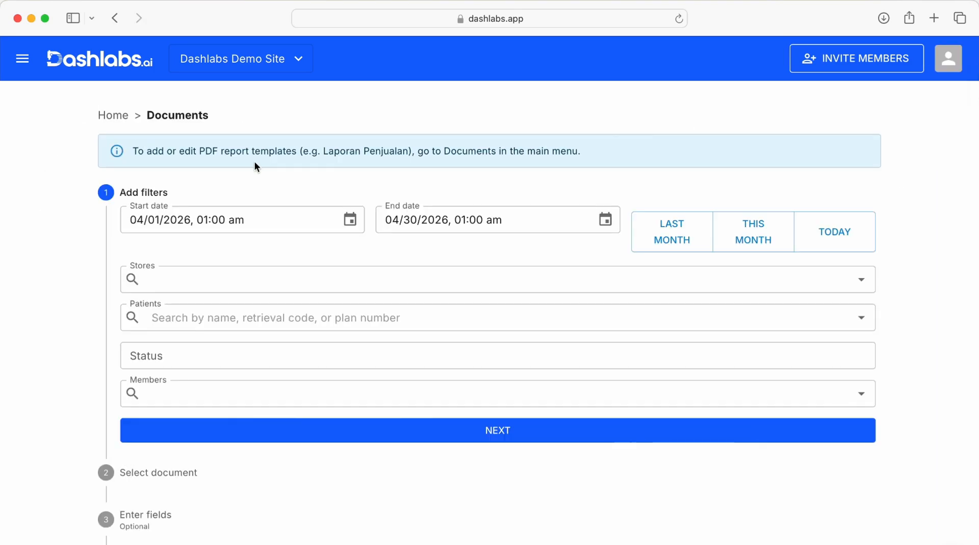
- Generate the Sales Performance Audit PDF with the date range set to this month, May 1 to May 31, 2026
click(751, 233)
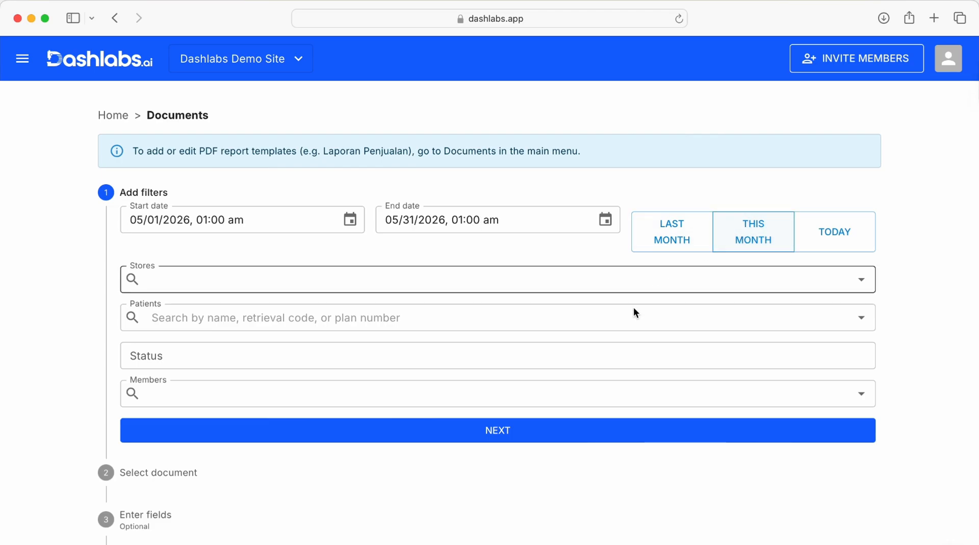
click(445, 430)
scroll(444, 428, down, 1)
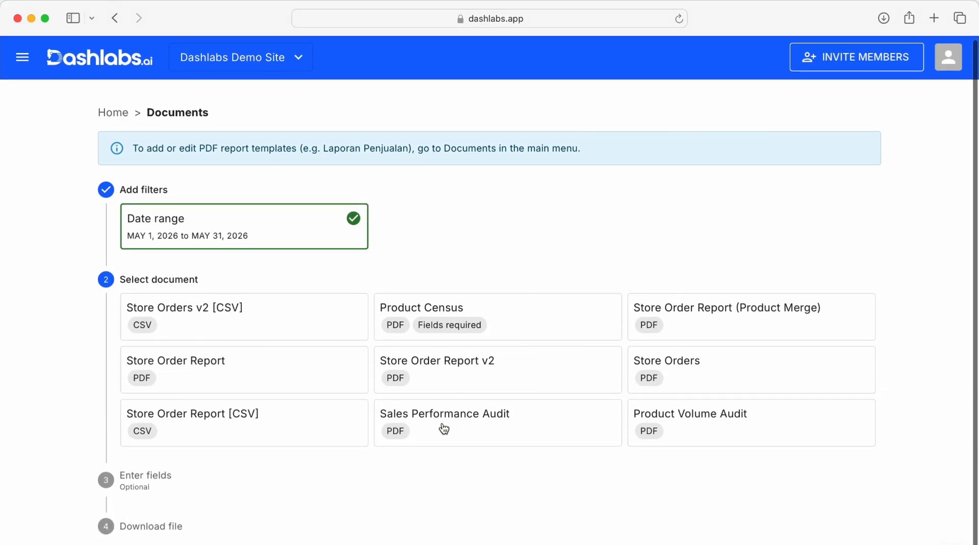
click(465, 435)
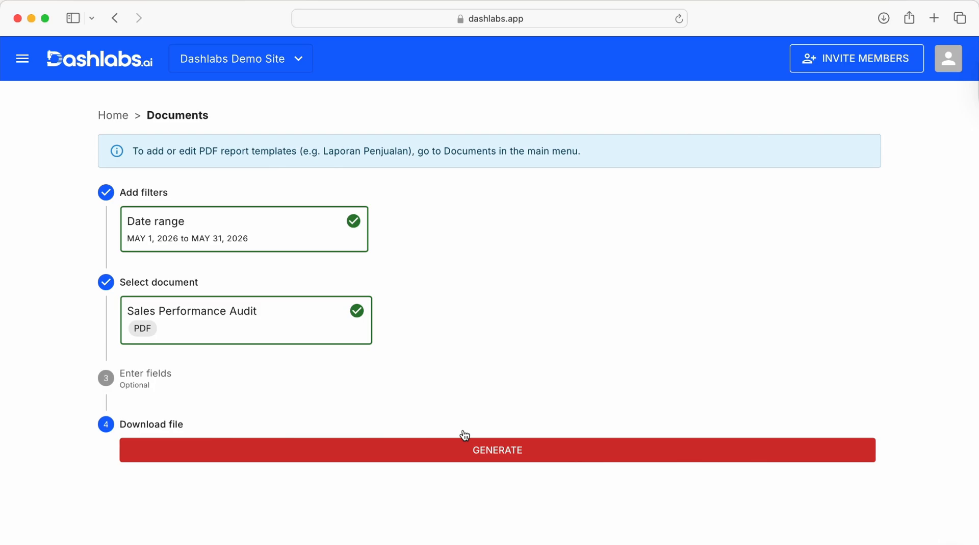
click(450, 444)
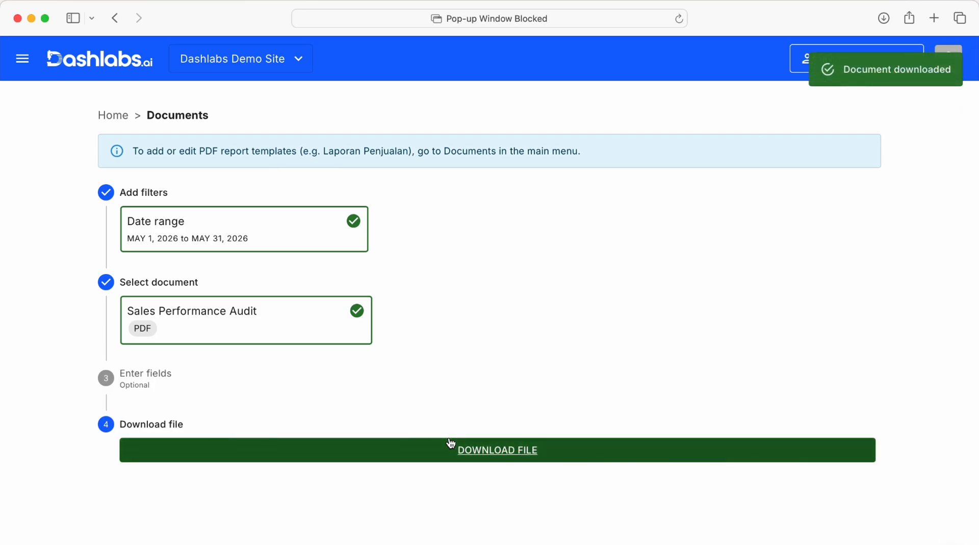
- Open the blocked pop-up with the Sales Performance Audit and review its revenue breakdown and top items
click(664, 17)
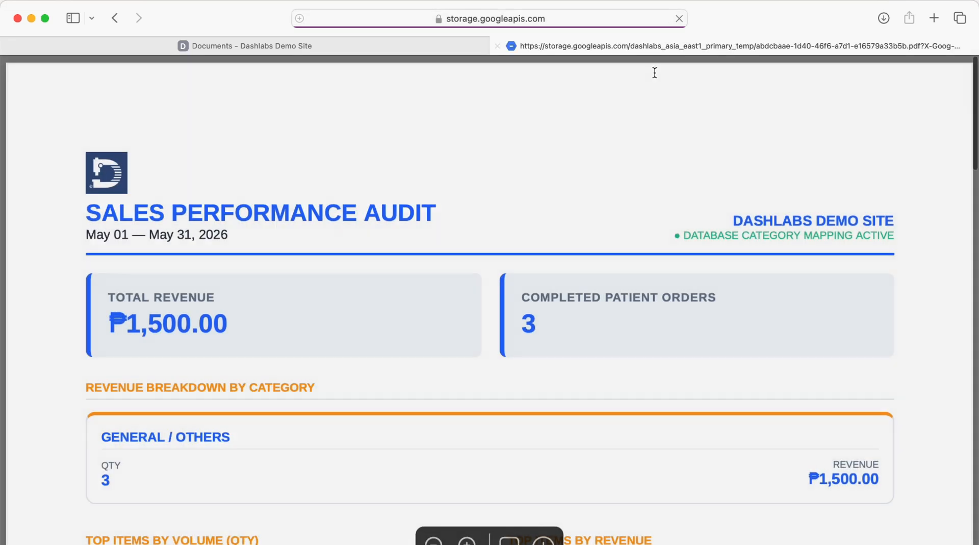
scroll(636, 197, down, 3)
scroll(635, 197, down, 10)
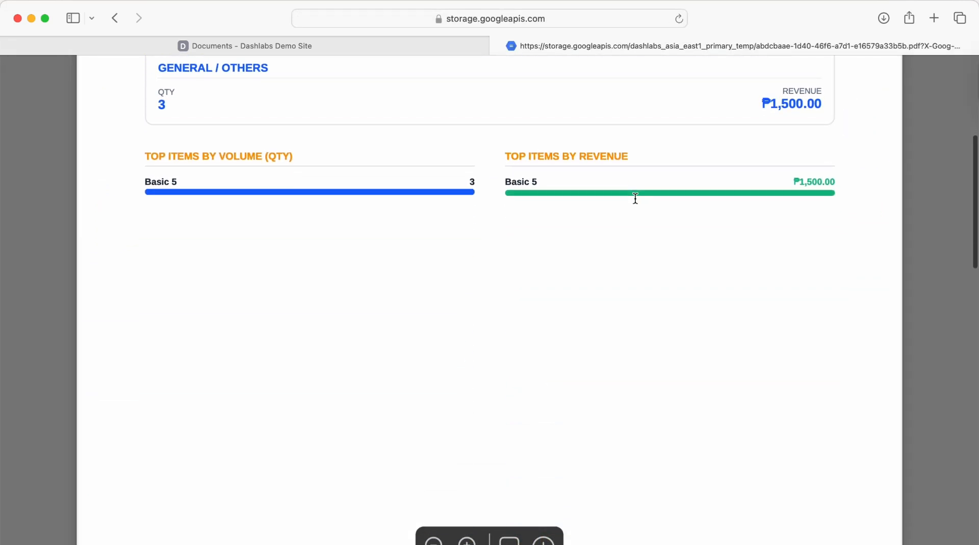